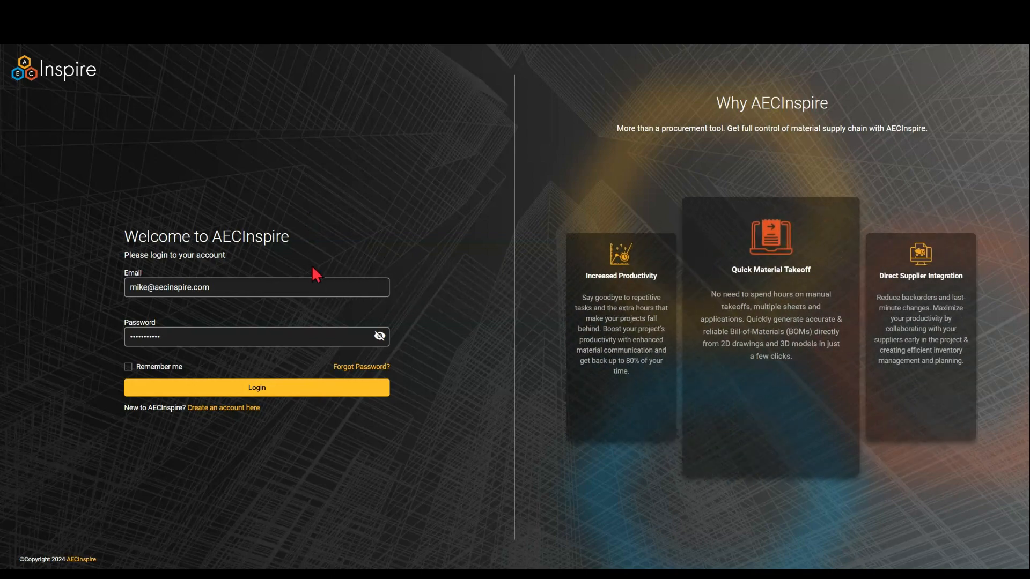
- Log in to the account with the credentials already filled in
click(310, 392)
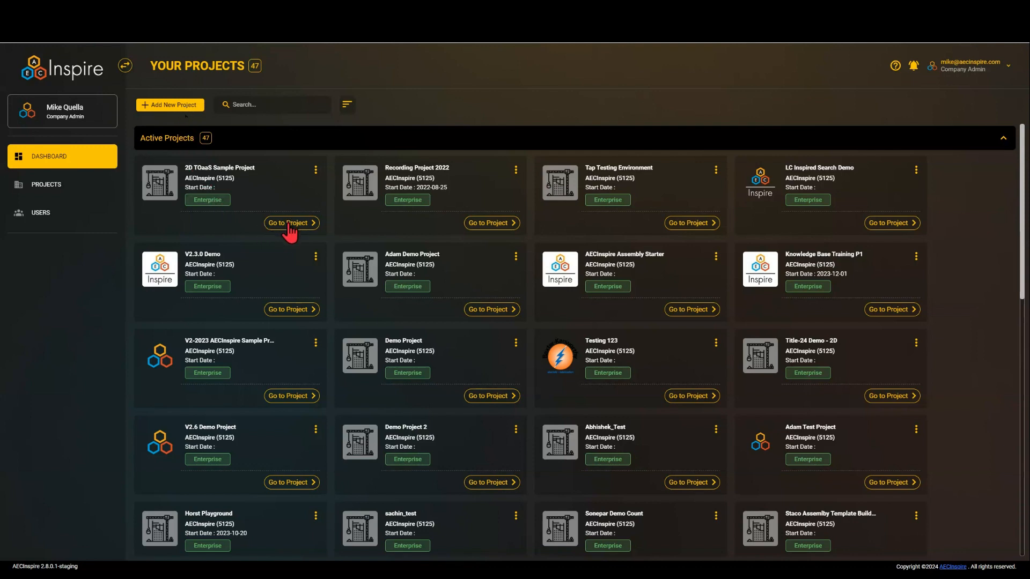
- Look at the 2D TOaaS Sample Project's options and the full projects list, and return to the dashboard
click(315, 170)
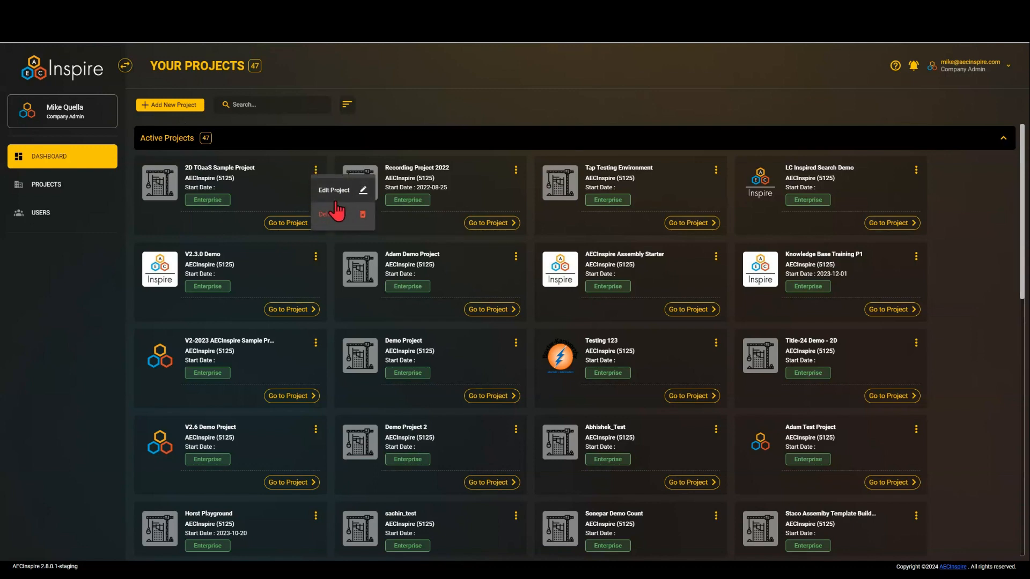
click(69, 188)
click(66, 189)
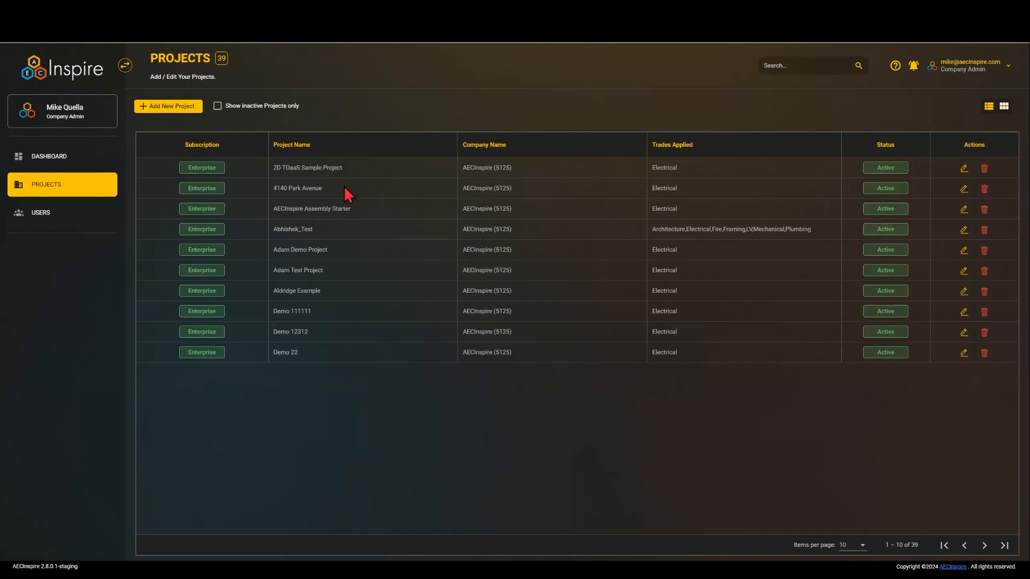
click(76, 167)
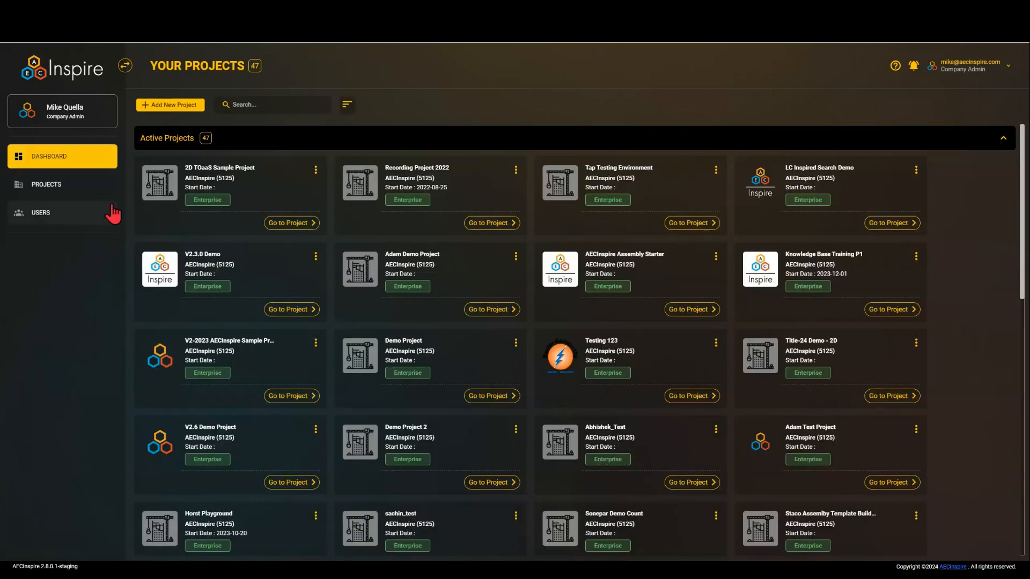
- Sort the active projects on the dashboard by Newest
click(347, 109)
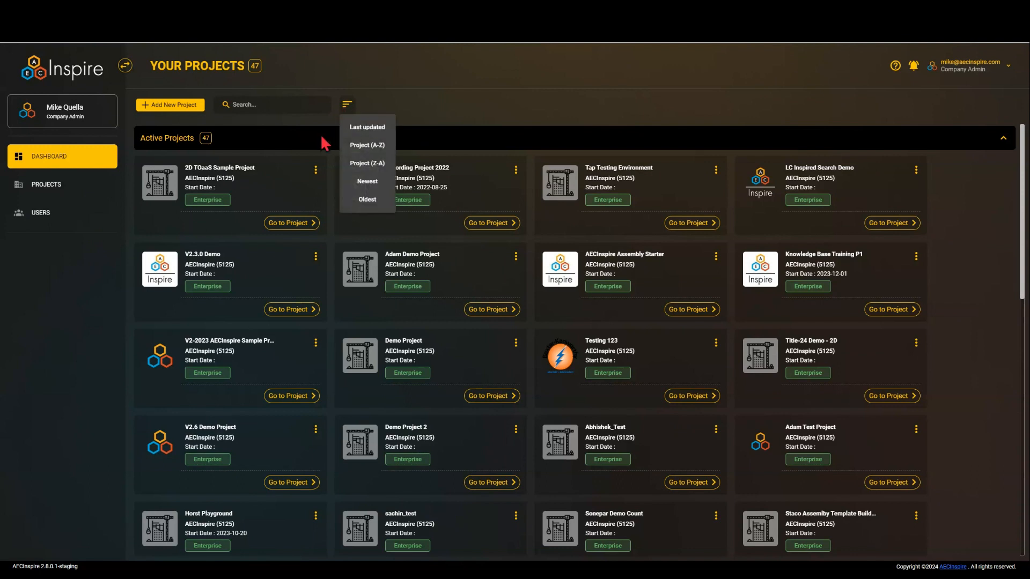
click(369, 182)
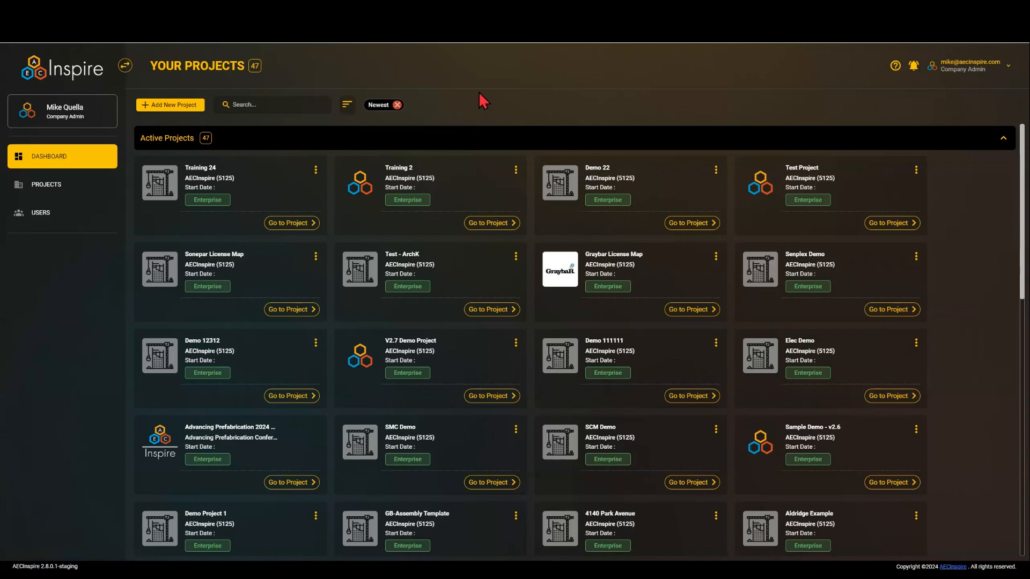
- View the blank form for adding a new project and return to the dashboard
click(156, 106)
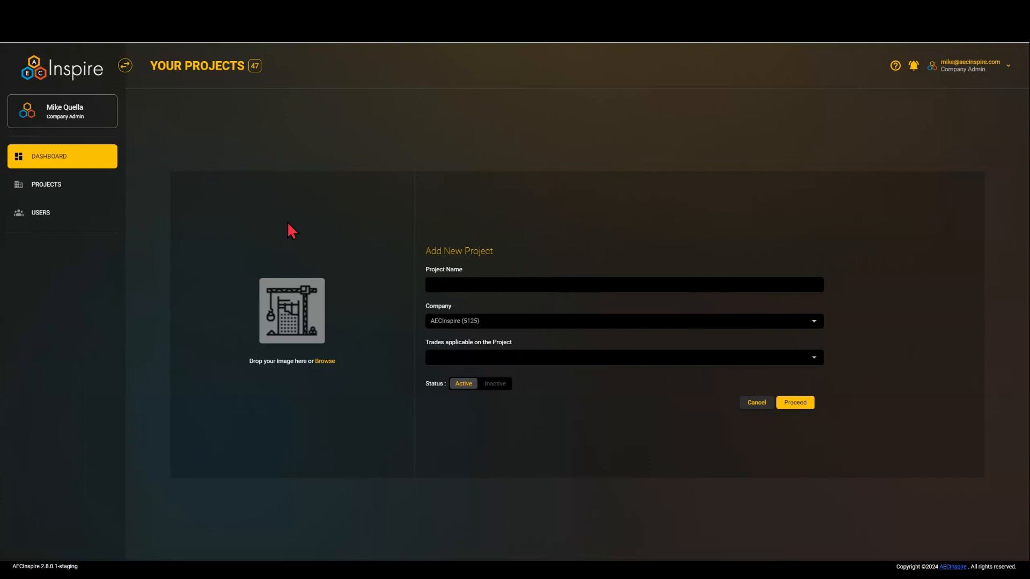
click(77, 161)
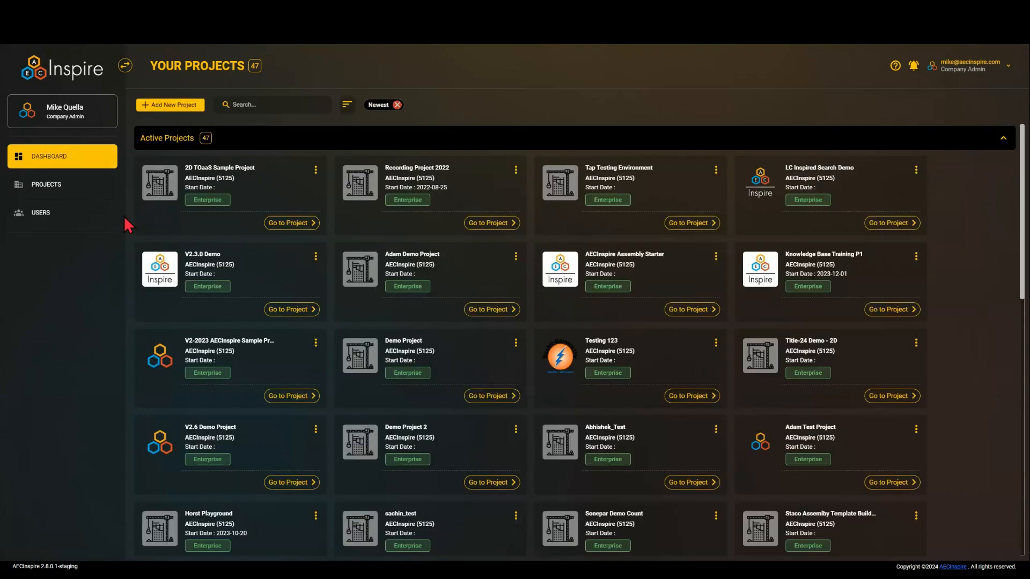
- Open the New Release 2.8 project from the dashboard
click(125, 66)
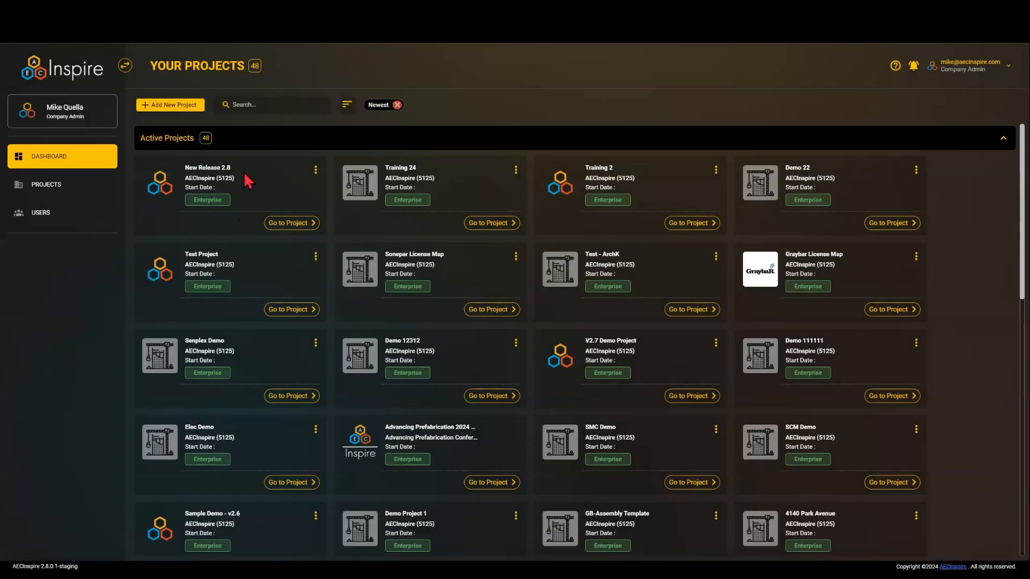
click(293, 226)
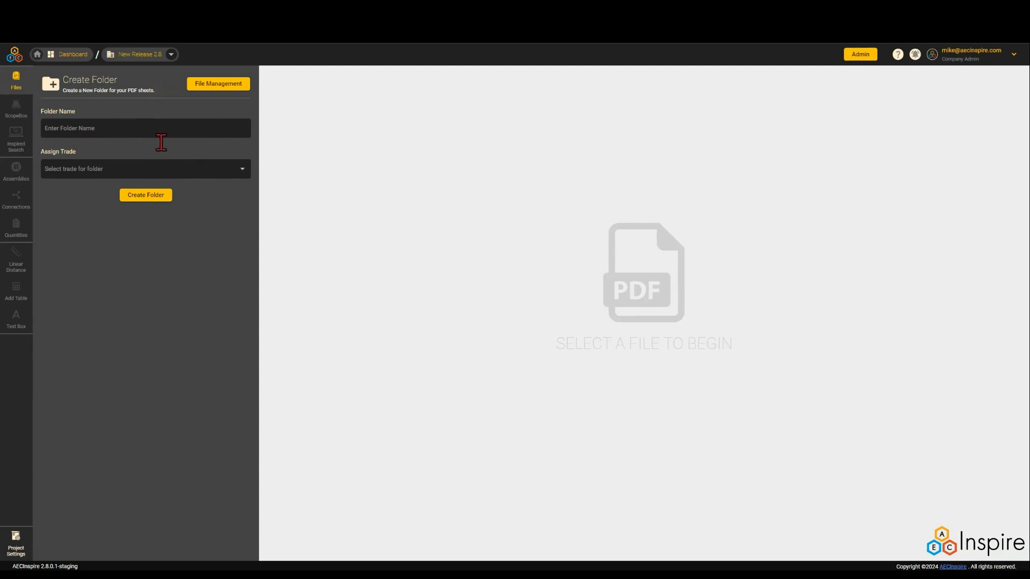
- Create a folder named Floor Plans and assign it the Electrical trade
click(120, 134)
text(Floor Plans)
click(140, 168)
click(134, 171)
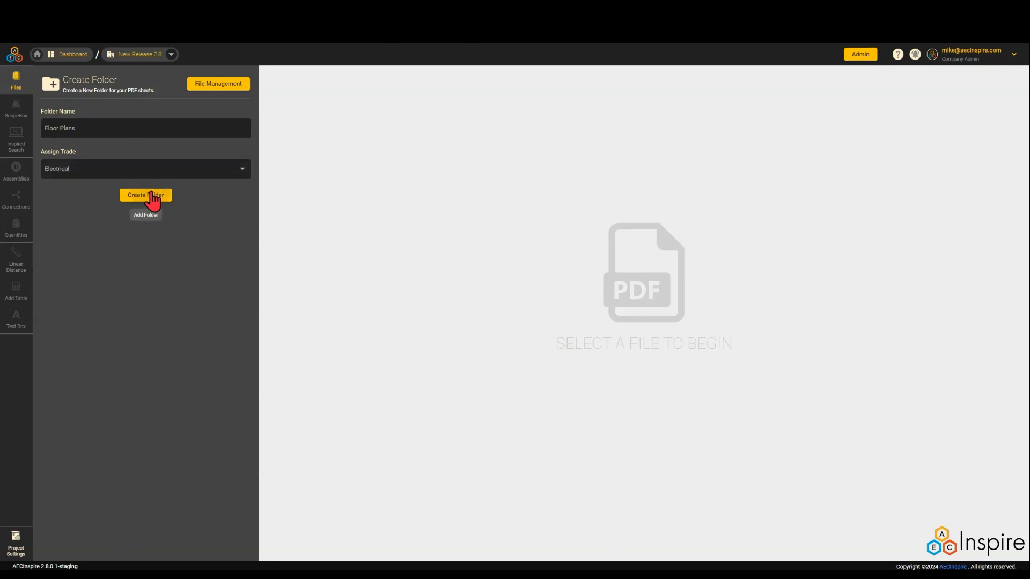
click(152, 194)
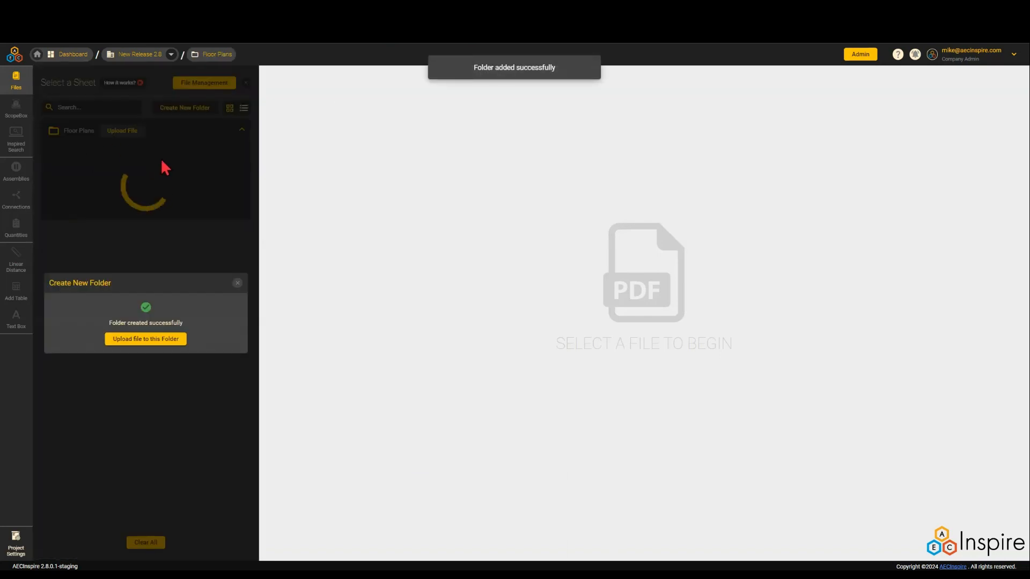
- Upload AECI 2024 -Sample Floor Plans.pdf to the Floor Plans folder and continue to sheet name and number generation
click(151, 340)
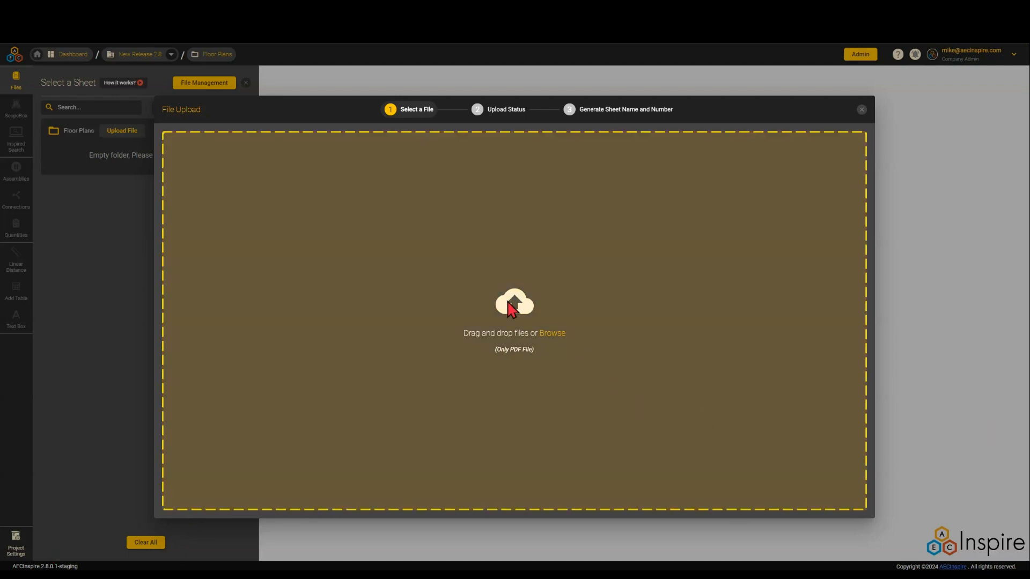
drag(512, 299, 516, 305)
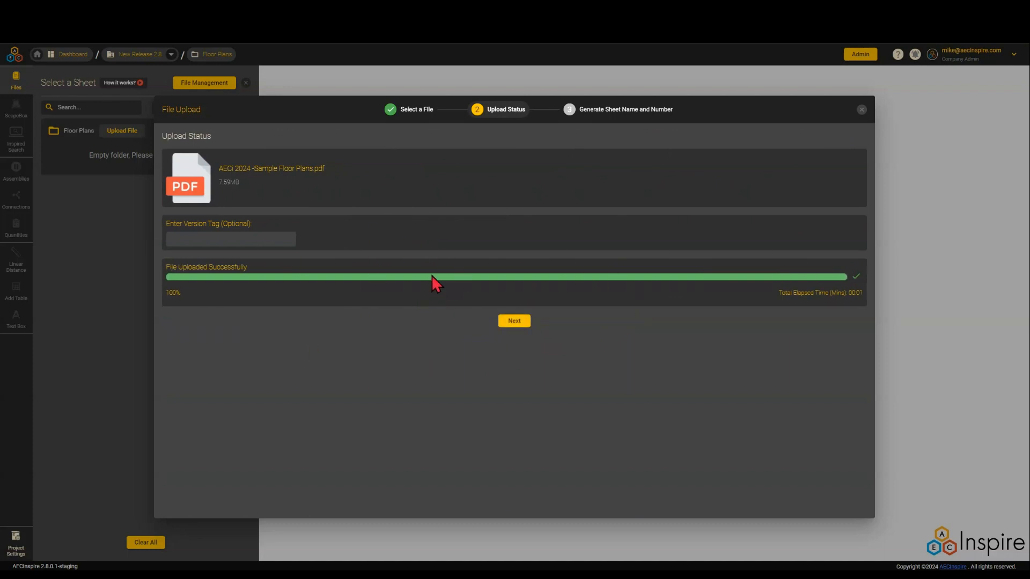
click(518, 322)
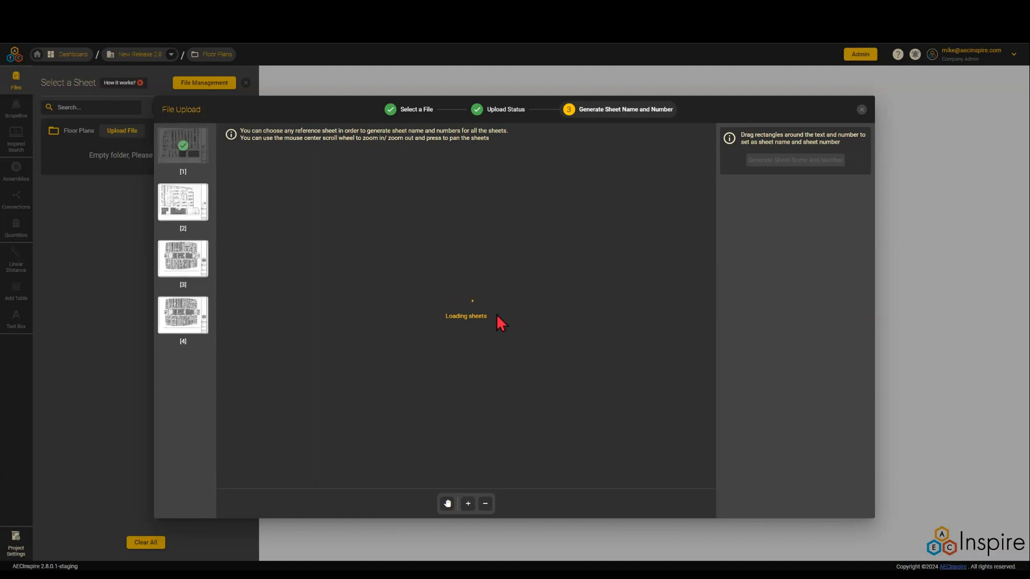
- Place the Sheet Number rectangle over E2.8.1 and the Sheet Name rectangle over the drawing name in the first sheet's title block
middle_drag(503, 364, 494, 299)
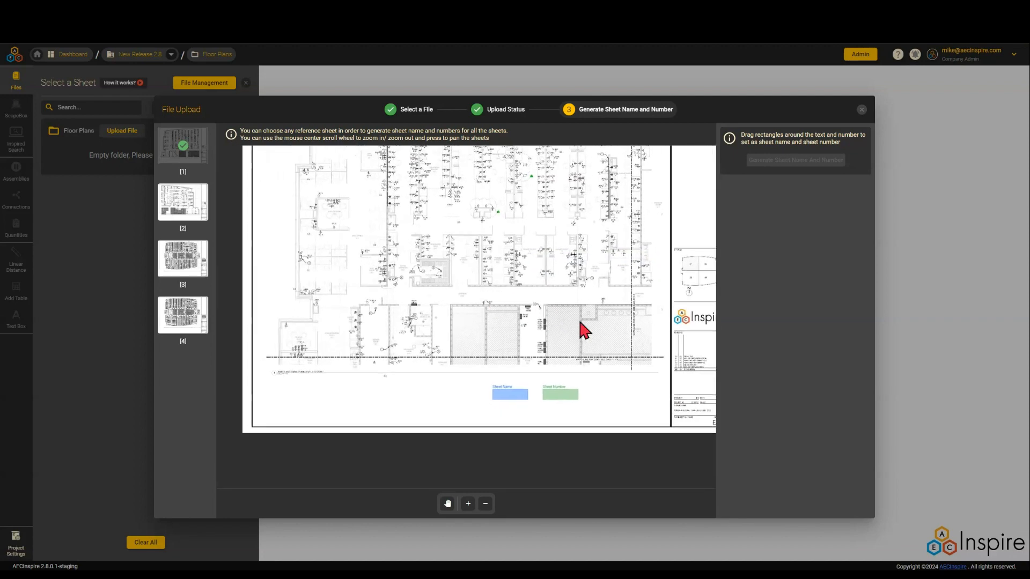
middle_drag(569, 319, 479, 266)
mouse_move(371, 259)
middle_down()
mouse_move(416, 269)
mouse_move(384, 307)
mouse_move(353, 254)
middle_up()
scroll(548, 363, up, 1)
scroll(549, 365, up, 3)
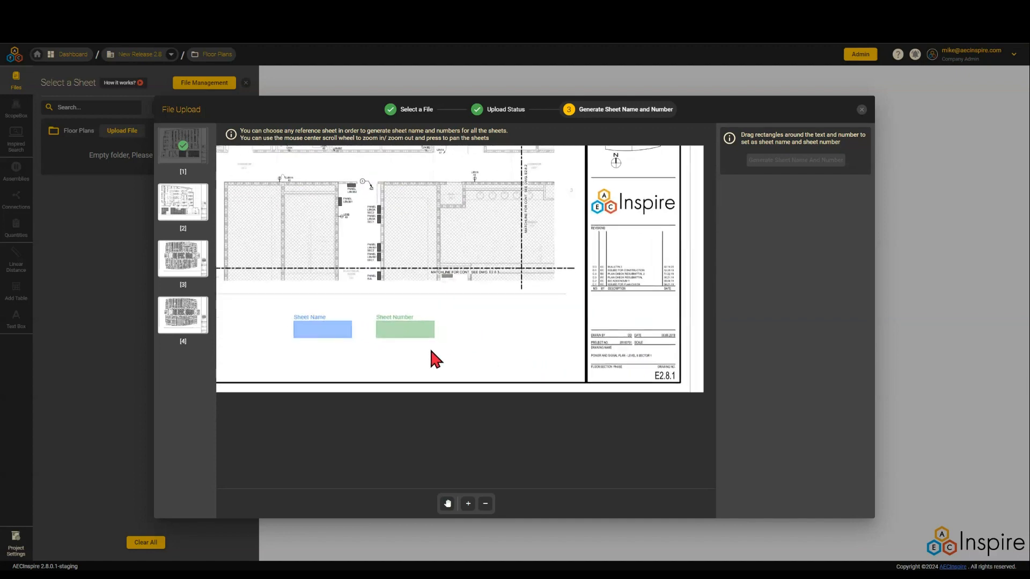
drag(403, 329, 651, 378)
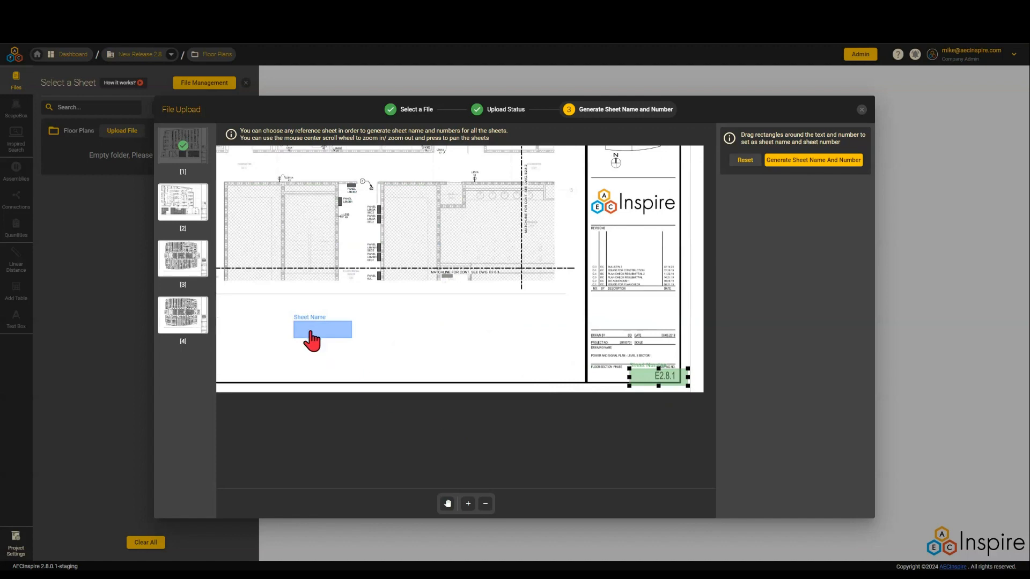
mouse_move(310, 329)
mouse_down()
mouse_move(552, 384)
mouse_move(619, 356)
mouse_move(600, 351)
mouse_up()
- Resize the Sheet Name rectangle to enclose the whole text POWER AND SIGNAL PLAN - LEVEL 8 SECTOR 1 without the lines around it
scroll(671, 394, up, 3)
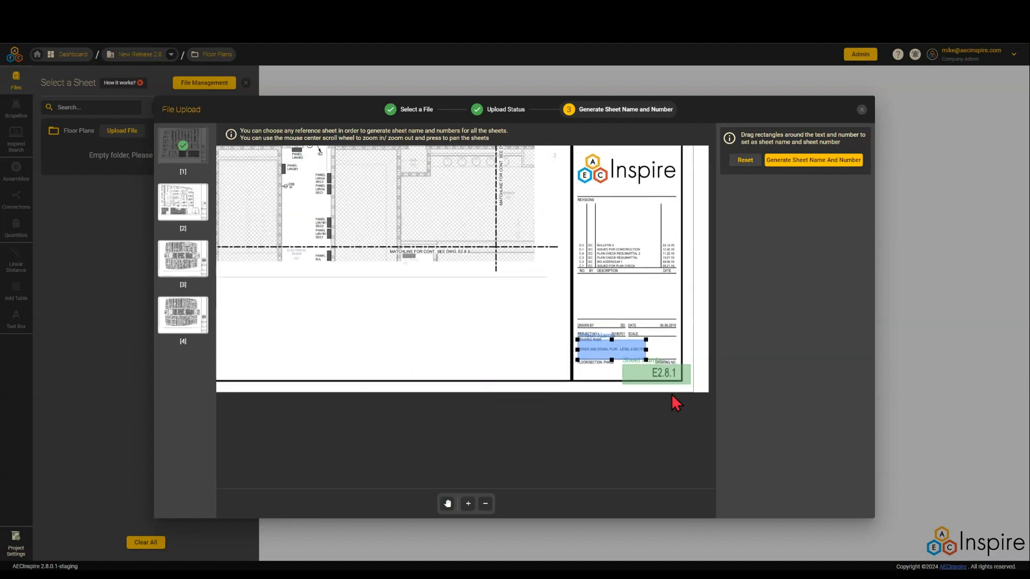
middle_drag(680, 309, 620, 289)
scroll(571, 290, up, 4)
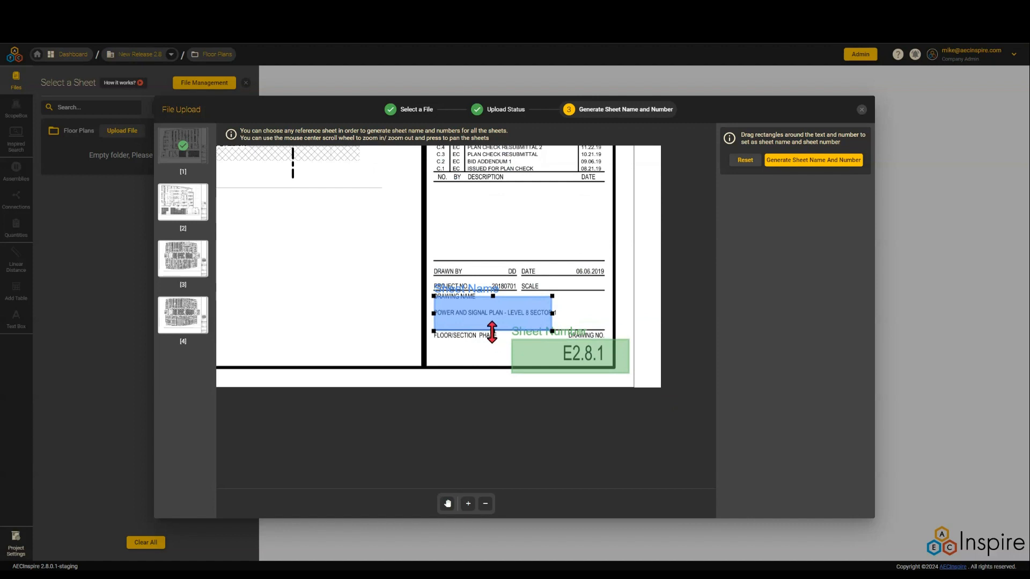
drag(493, 331, 501, 328)
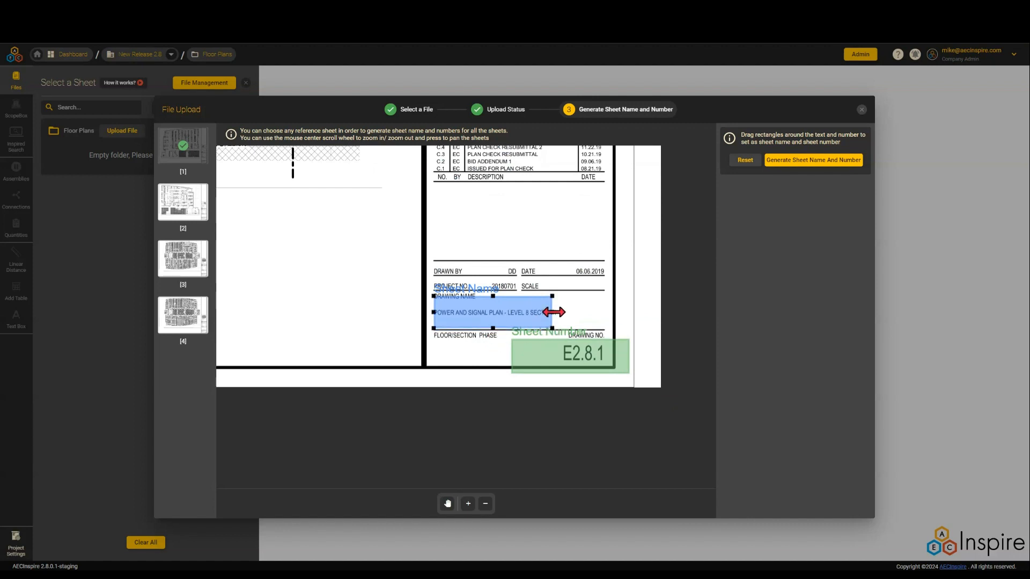
drag(552, 312, 581, 312)
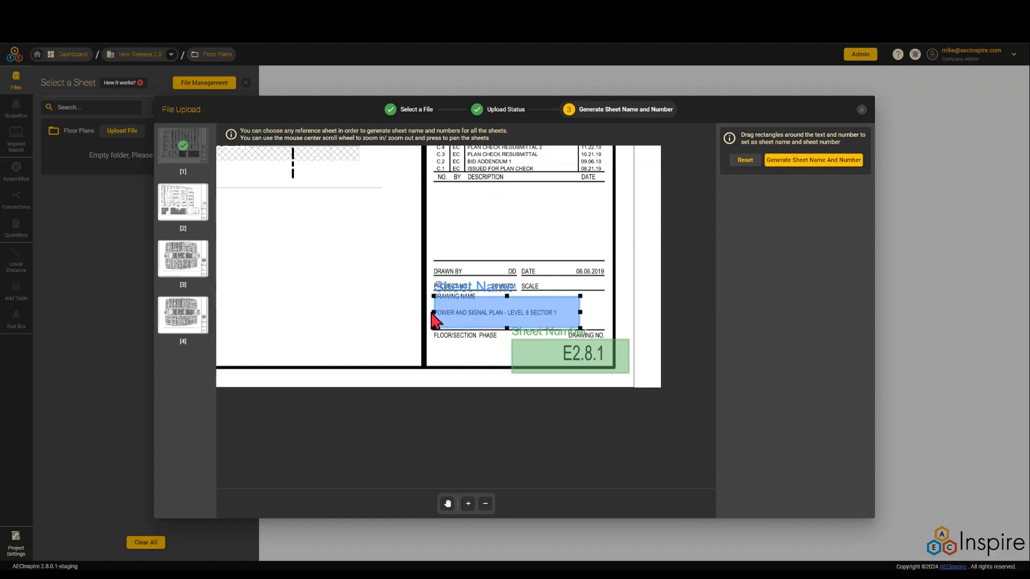
drag(433, 312, 429, 312)
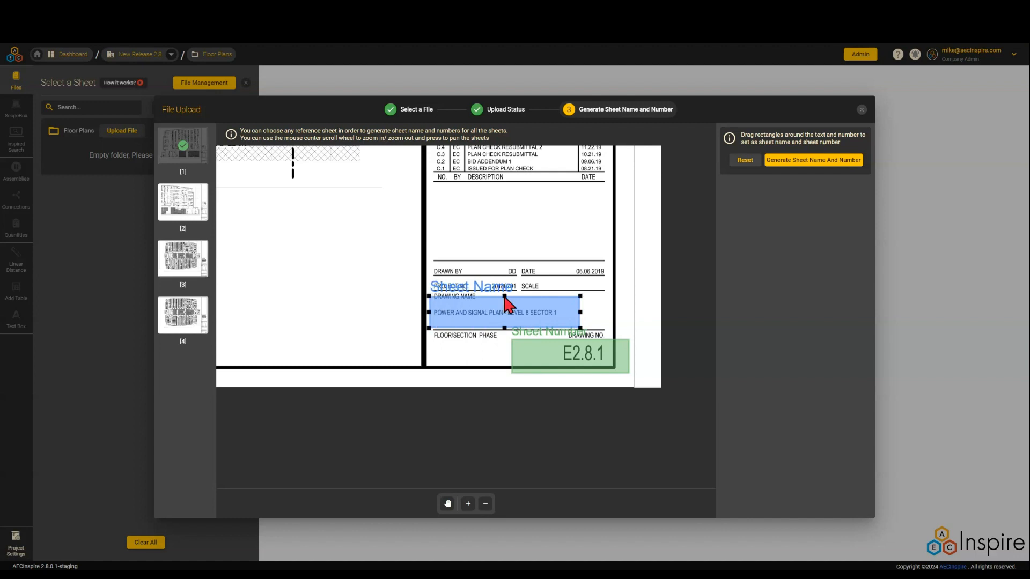
drag(504, 295, 504, 299)
- Shrink the Sheet Number rectangle so it fits within the title block border around E2.8.1
click(565, 355)
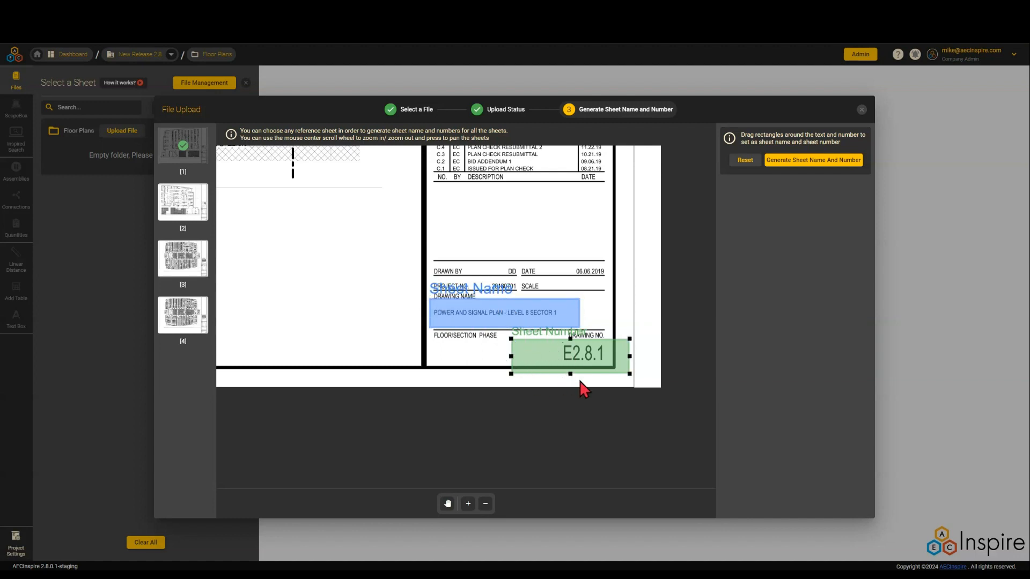
drag(570, 374, 571, 365)
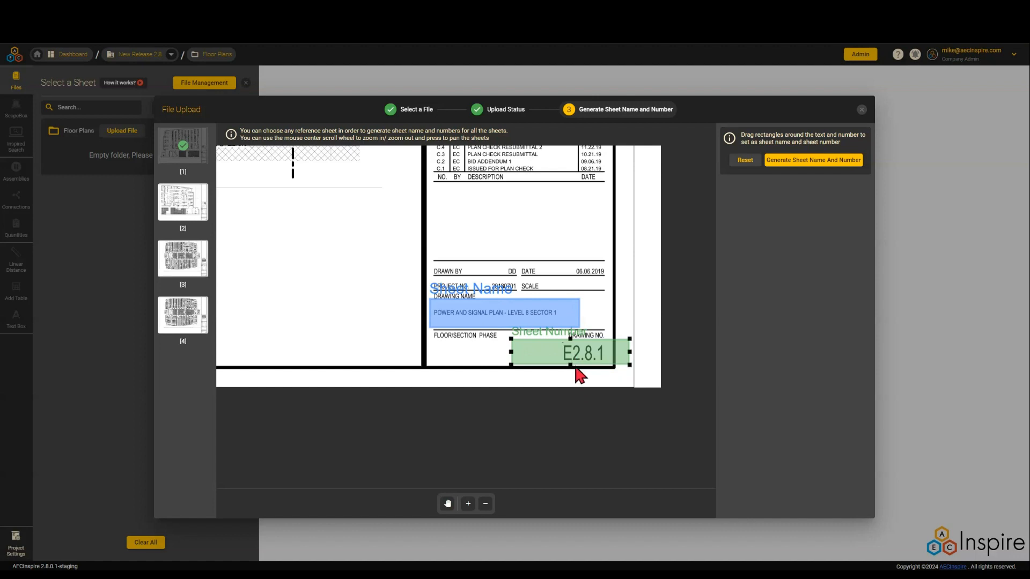
mouse_move(629, 351)
mouse_down()
mouse_move(602, 352)
mouse_move(611, 354)
mouse_up()
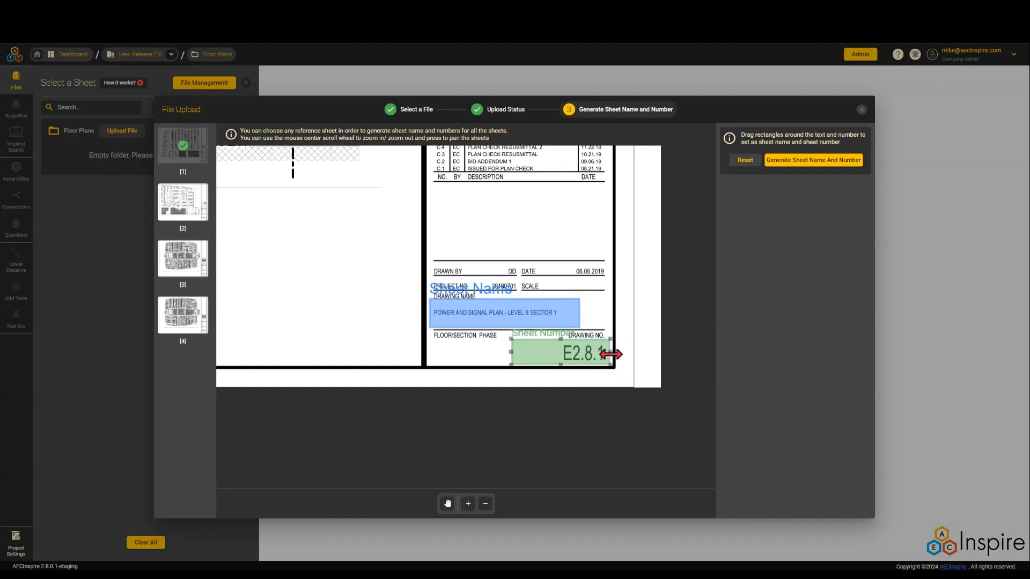
- Generate the sheet names and numbers for all pages and complete the upload process
click(807, 164)
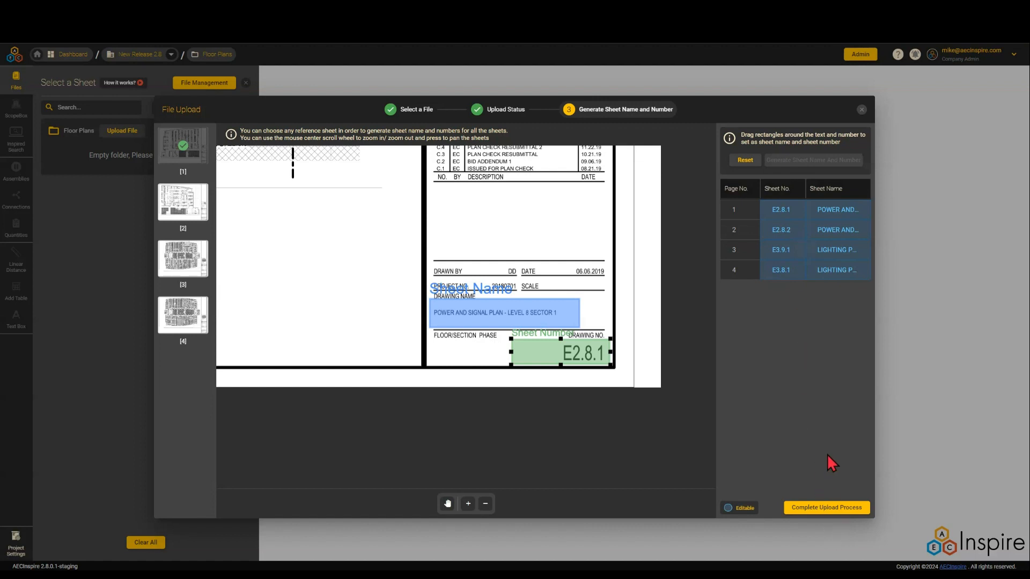
click(836, 508)
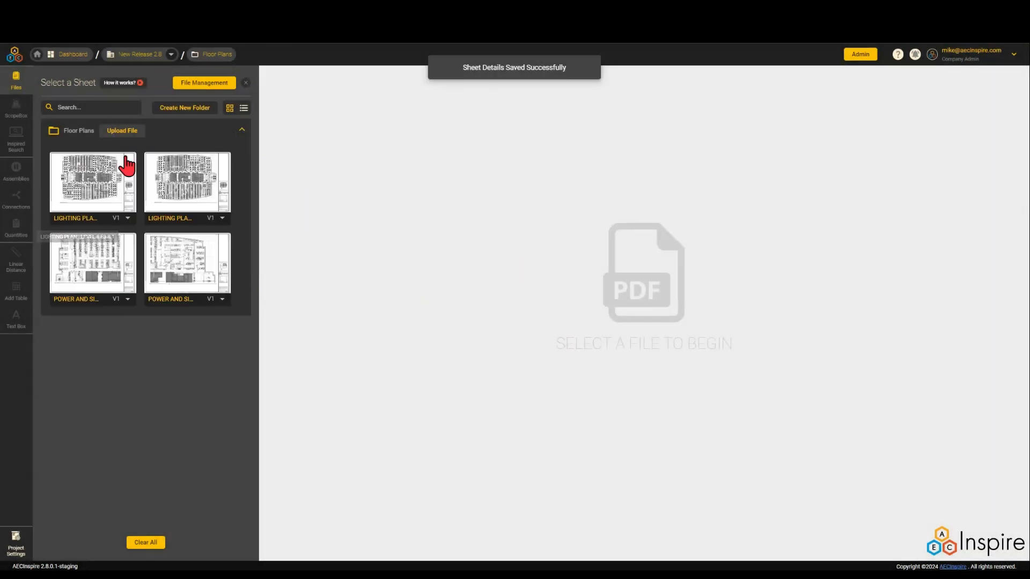
- Open the first Power and Signal Plan sheet, E2.8.1, and bring the whole sheet into view
mouse_move(135, 273)
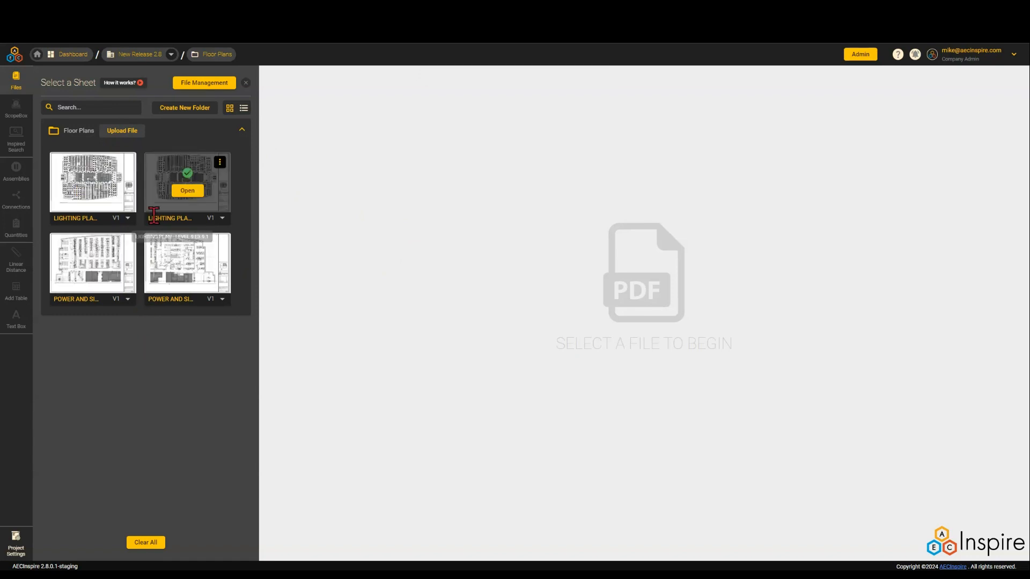
click(97, 274)
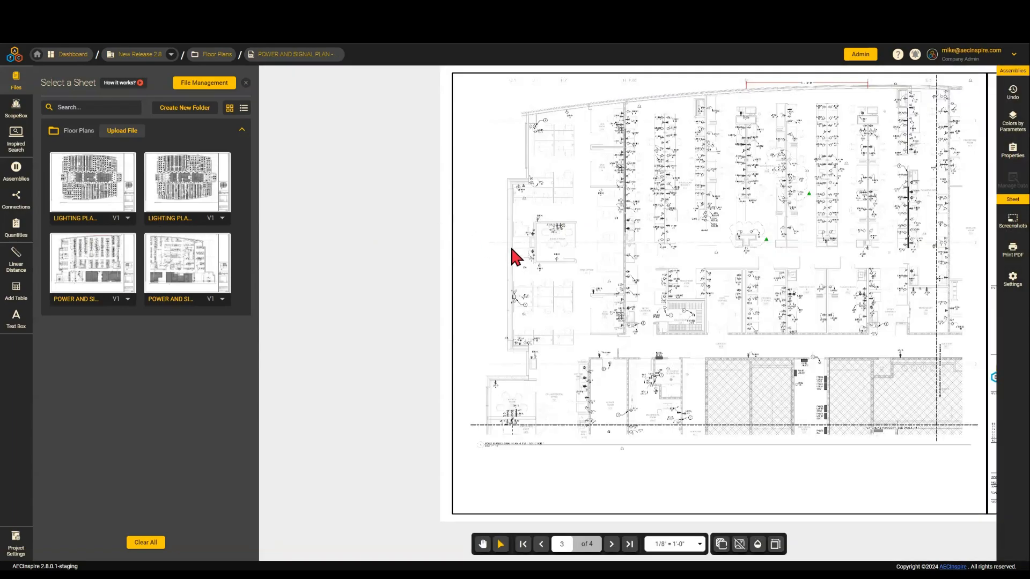
drag(648, 237, 525, 259)
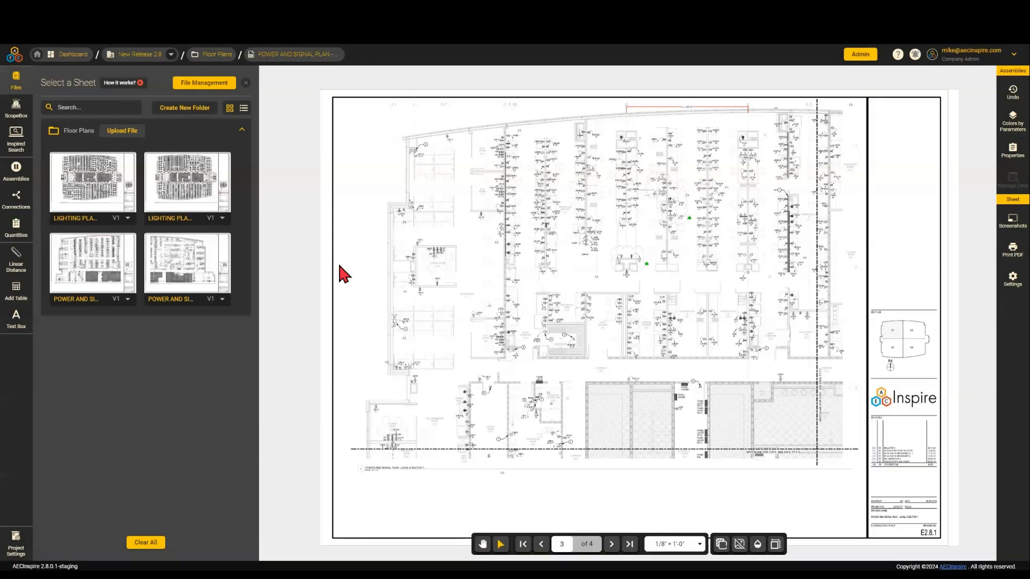
- In File Management, examine the sheets of AECI 2024 -Sample Floor Plans.pdf, the first sheet's versions and its options
mouse_move(165, 278)
click(200, 84)
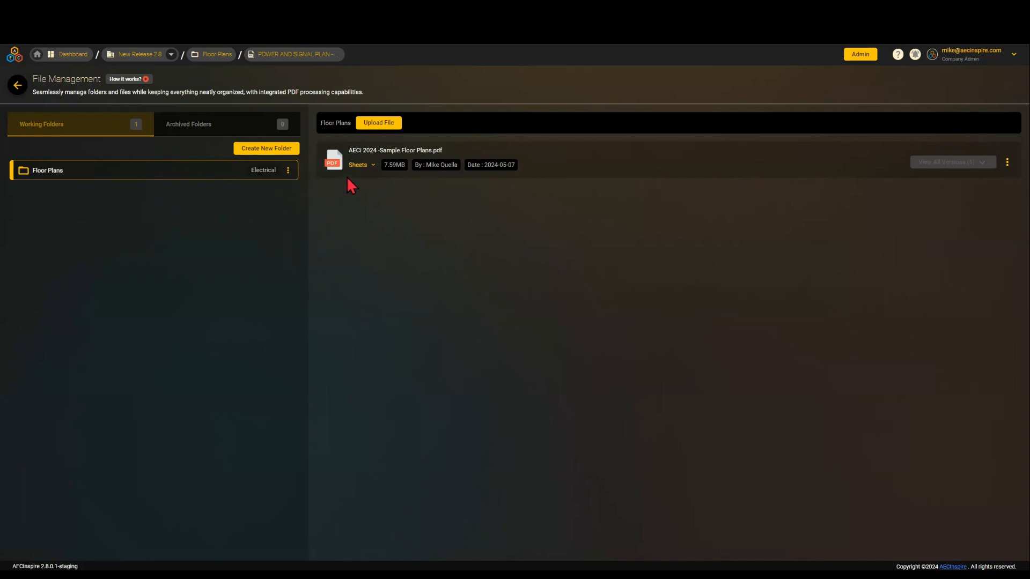
click(358, 166)
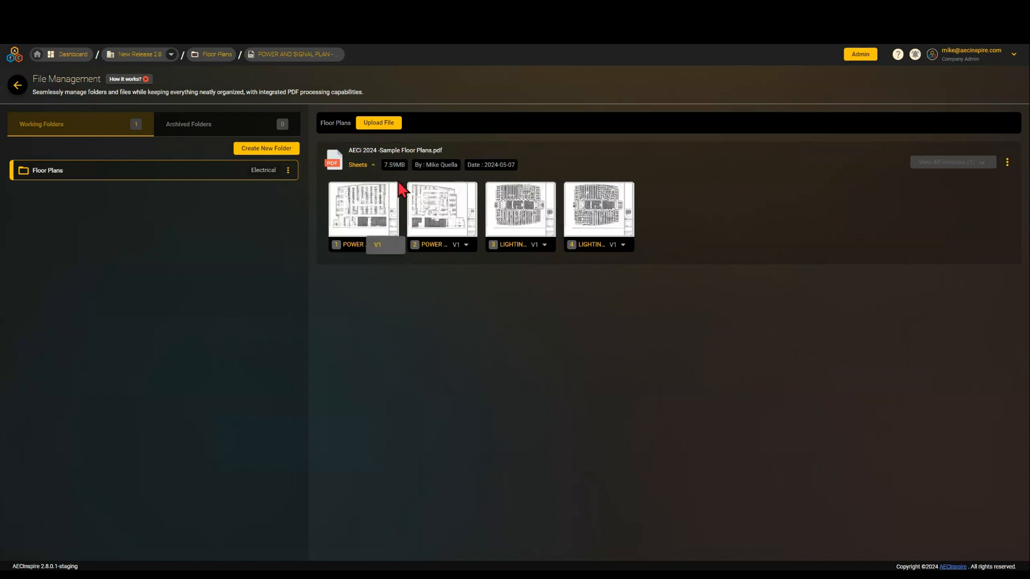
click(572, 285)
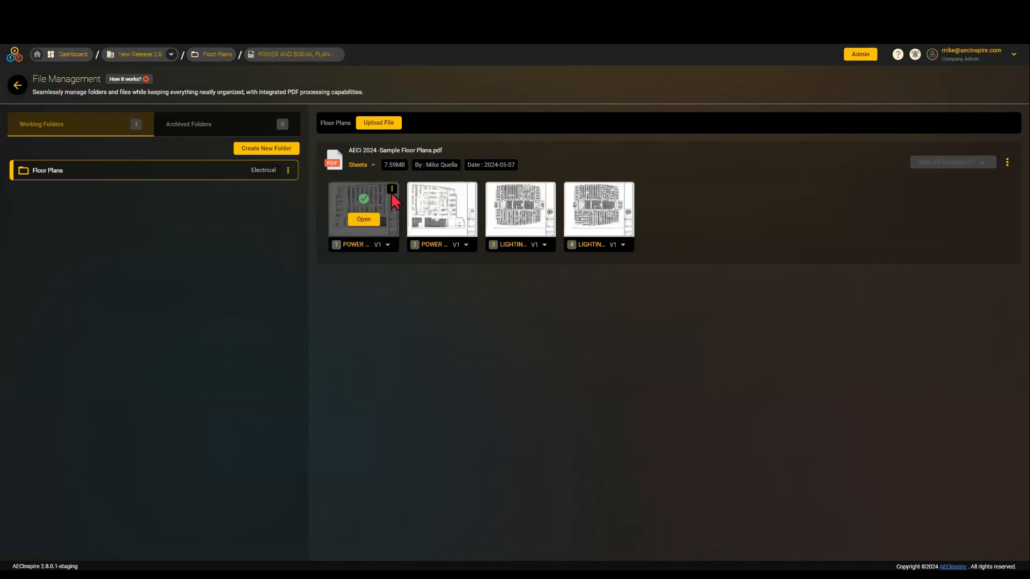
click(392, 189)
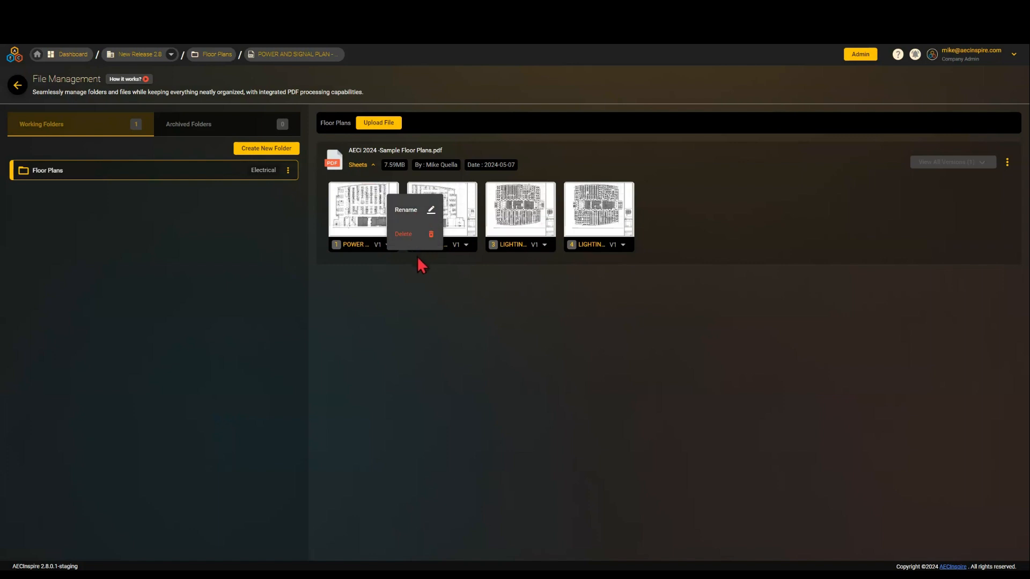
- Leave File Management and return to the E2.8.1 Power and Signal Plan with the sheet selection closed
click(428, 304)
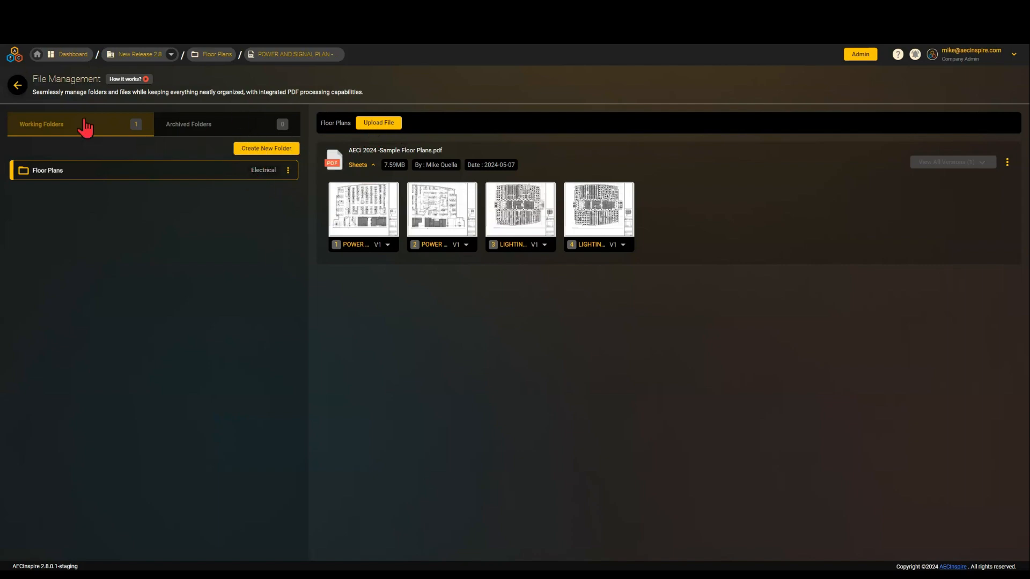
click(22, 92)
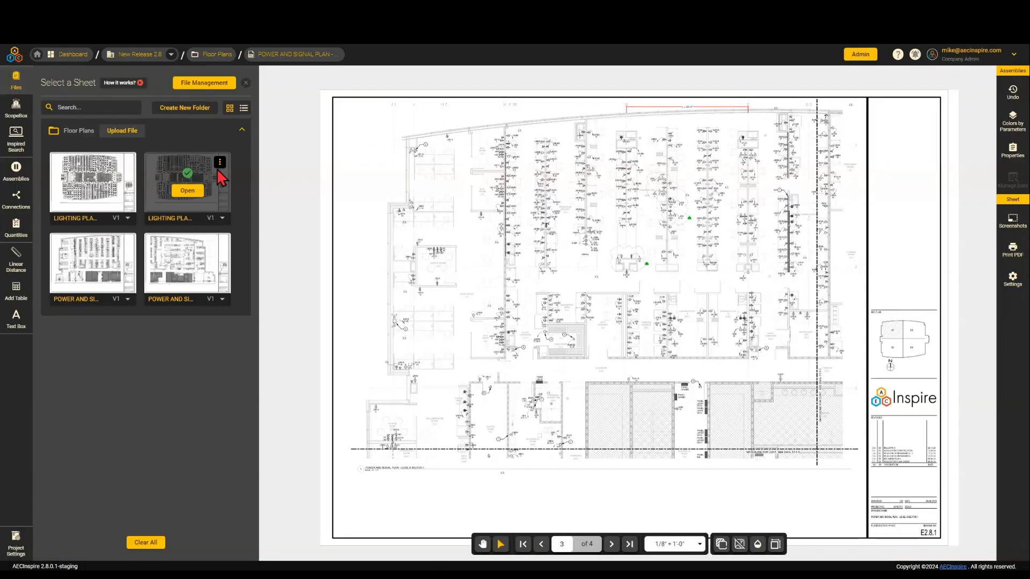
click(246, 91)
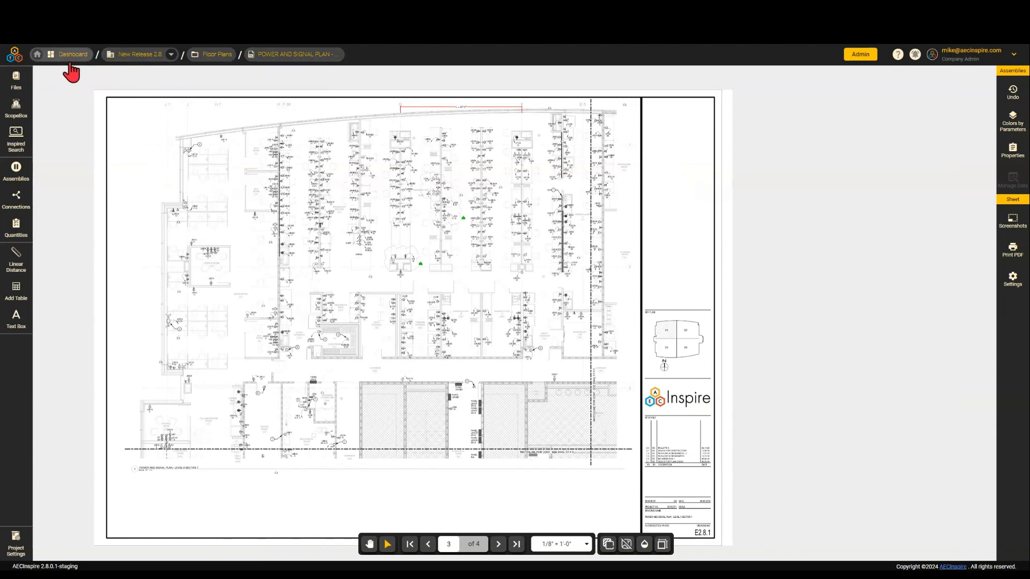
- Examine the list of available projects, the sheet's predefined scales and the sheet's properties
click(171, 54)
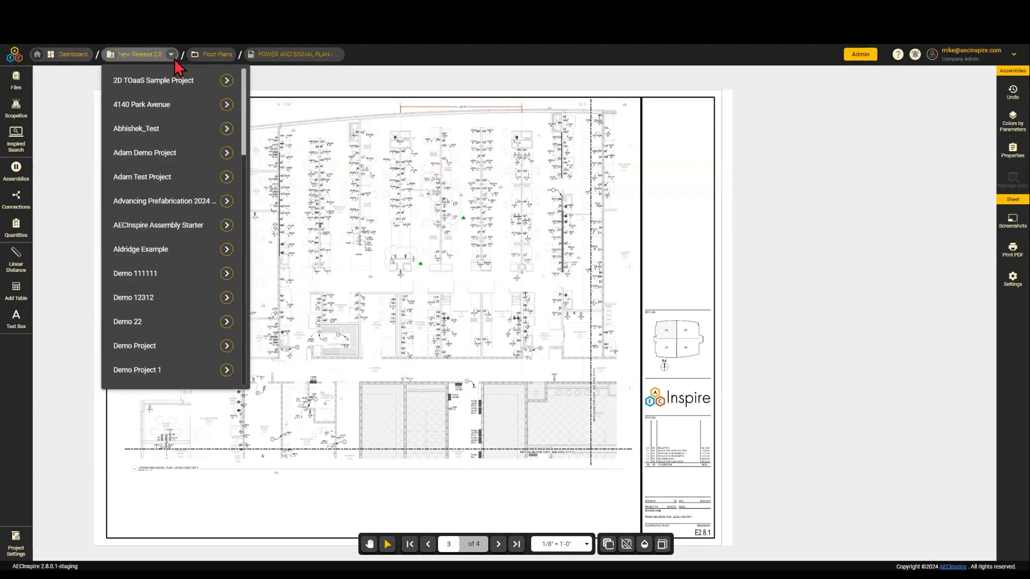
click(293, 81)
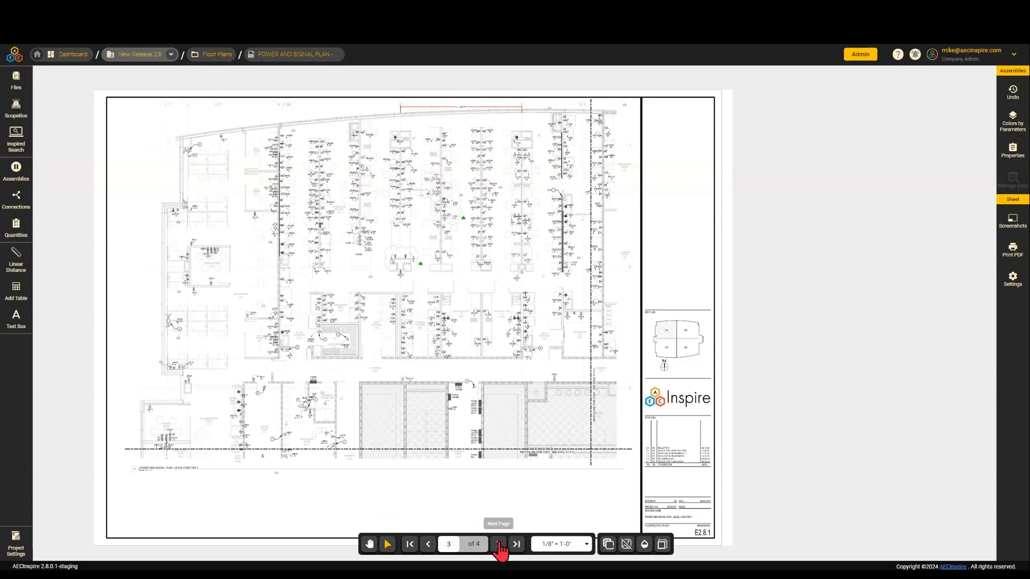
click(576, 546)
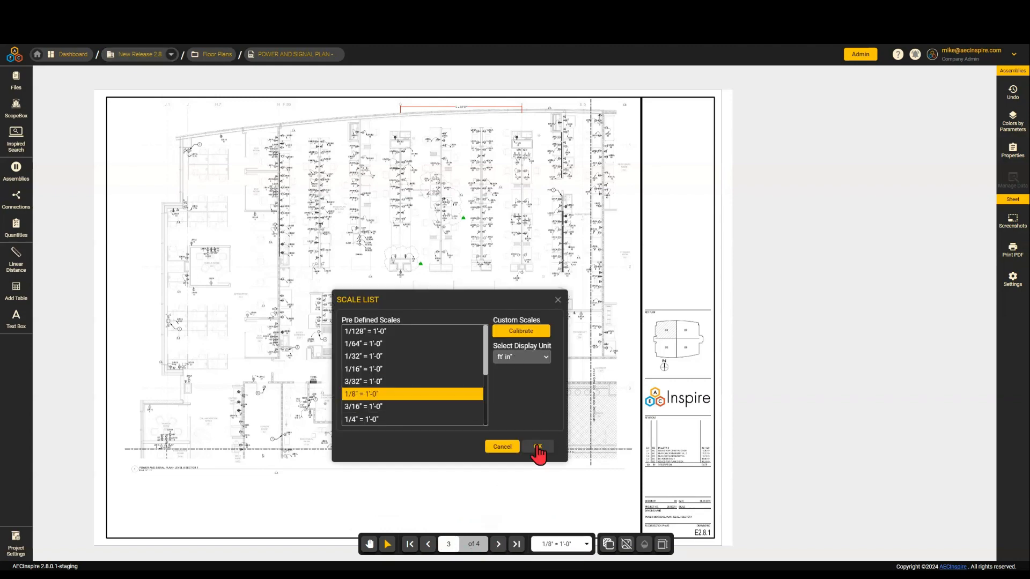
click(558, 300)
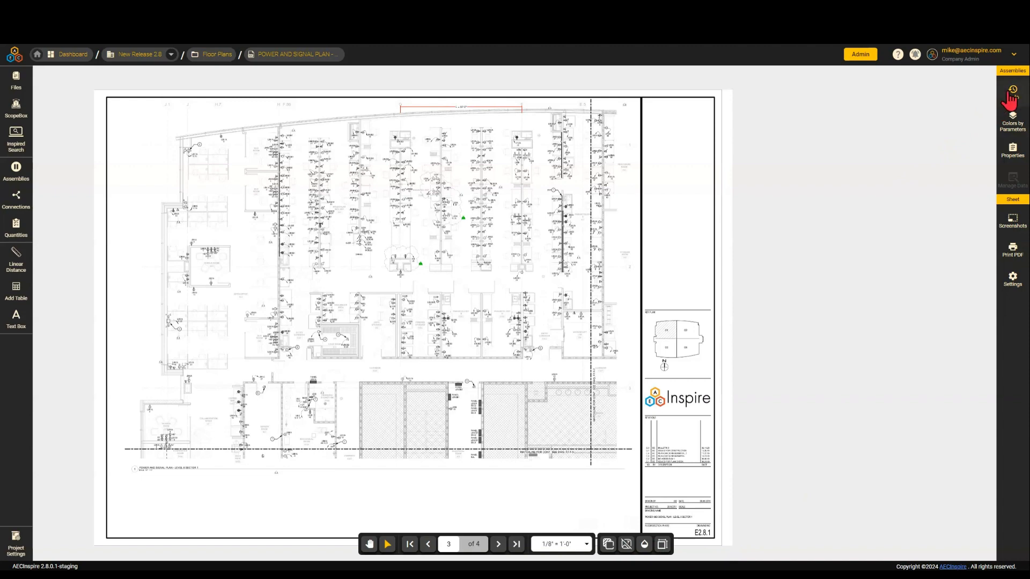
click(1009, 152)
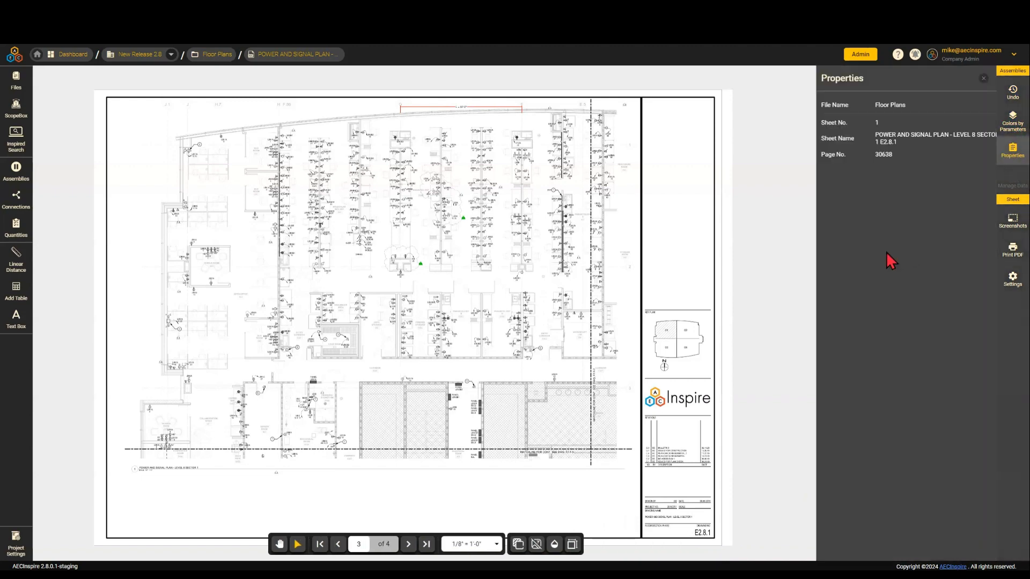
click(983, 78)
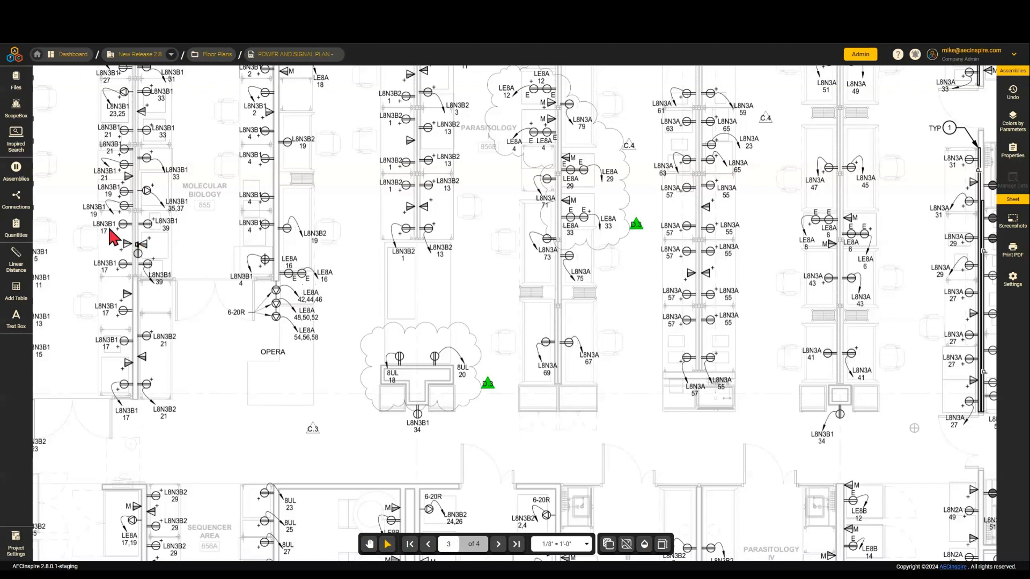
- Start the Inspired Search Smart Count and try the previously cropped symbol as a search input
click(16, 140)
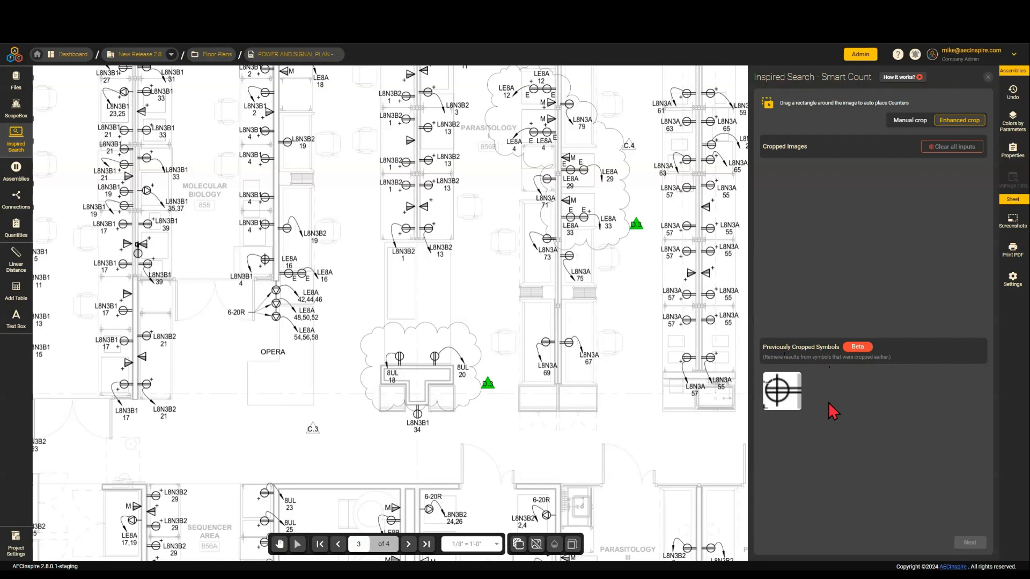
click(781, 395)
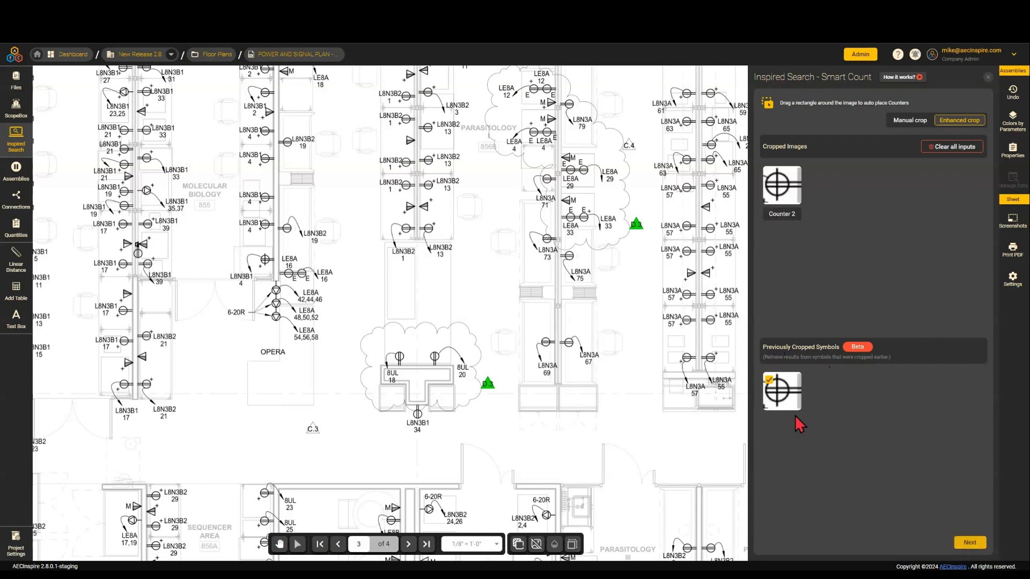
click(798, 181)
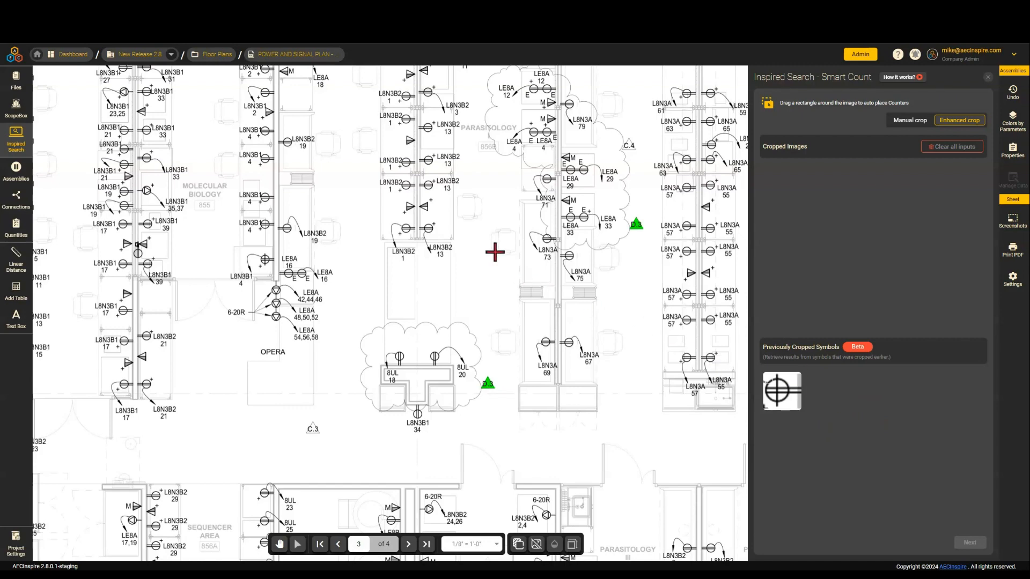
- Crop the circular receptacle symbol beside the L8N3B2 13 label and name the cropped image 2R
scroll(423, 181, up, 5)
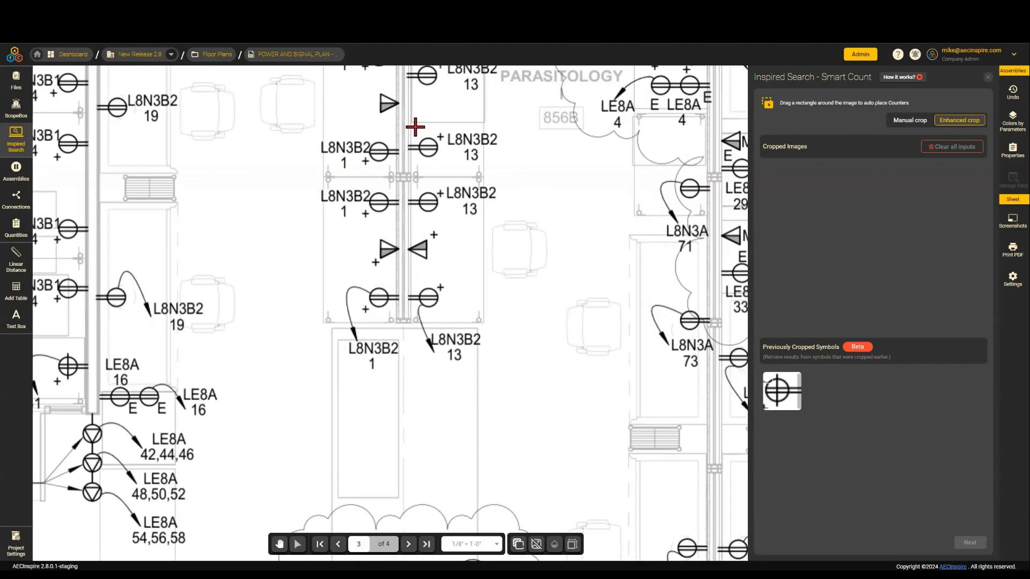
drag(407, 136, 437, 159)
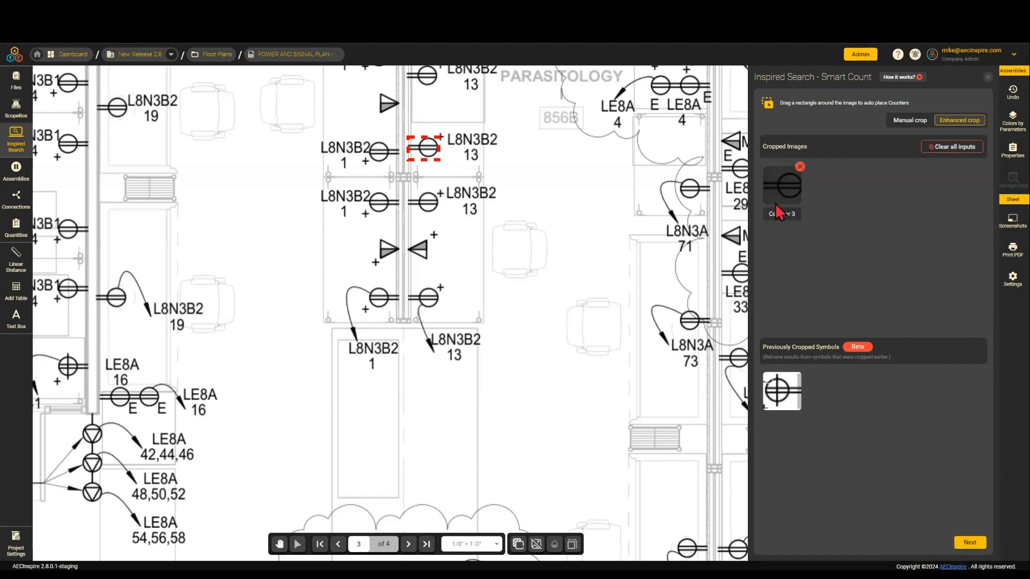
double_click(782, 214)
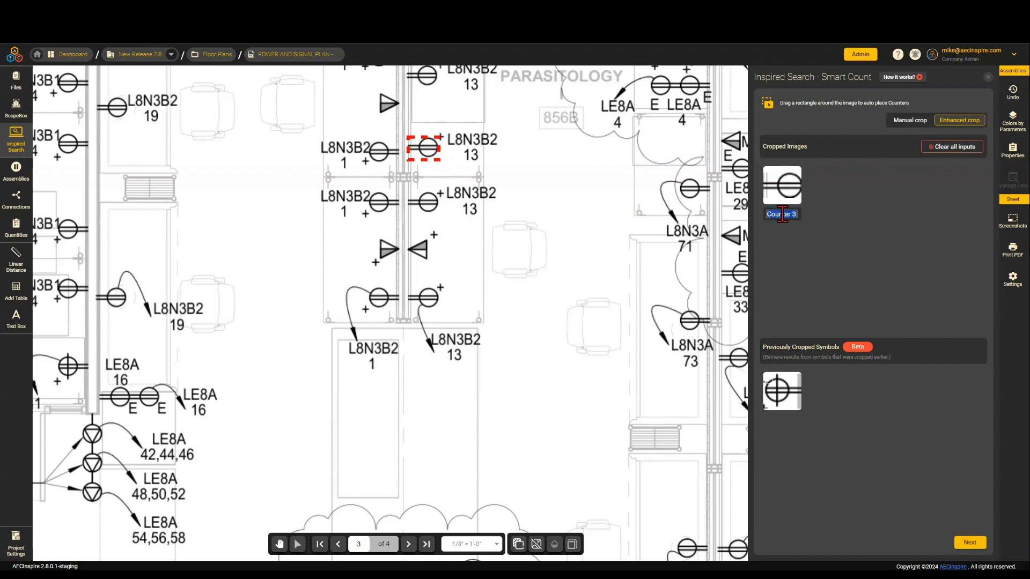
text(2R)
click(828, 246)
- Crop the half-shaded triangle symbol below the receptacles and name the cropped image Dat
drag(404, 235, 433, 263)
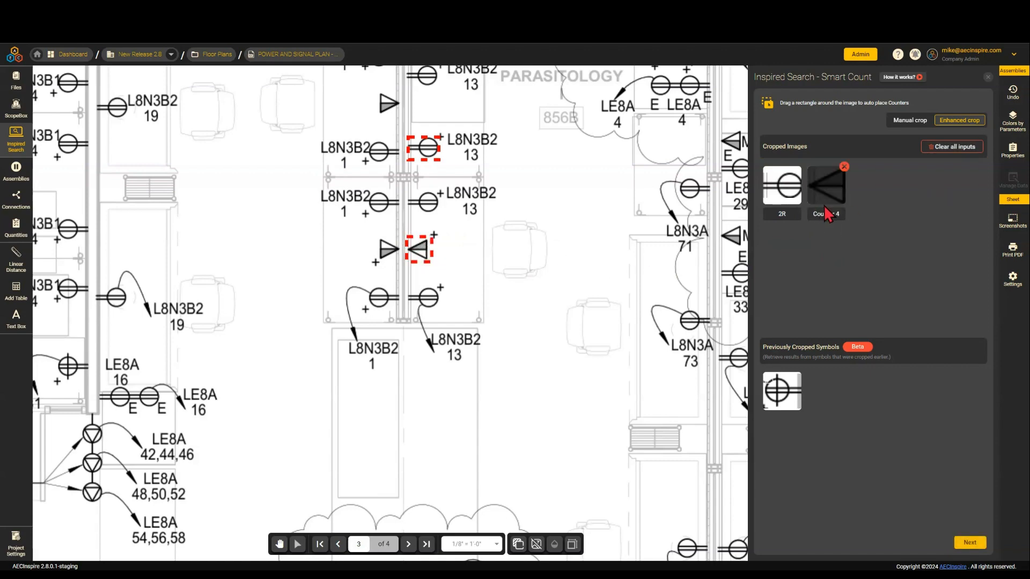
double_click(830, 213)
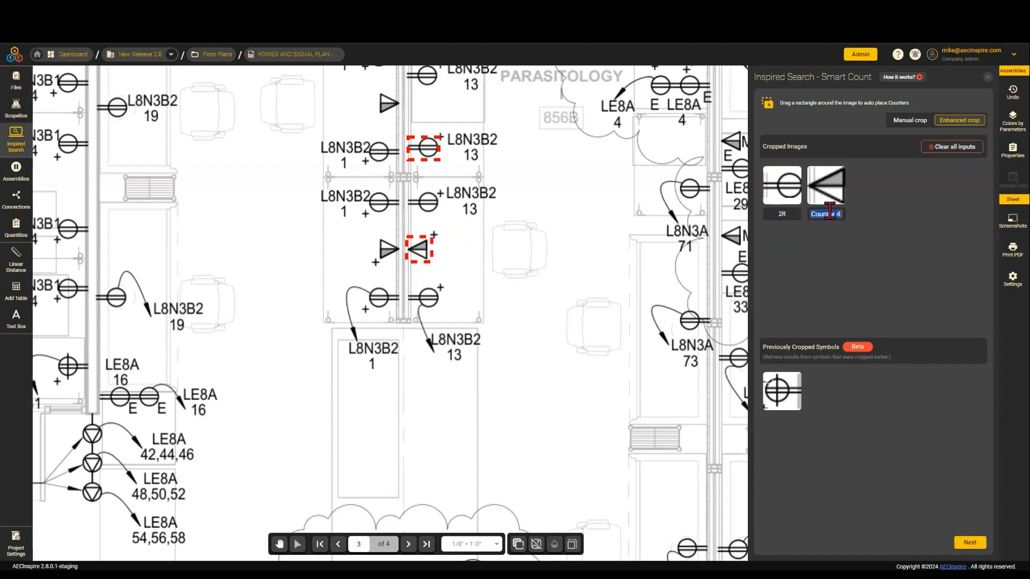
text(Dat)
click(937, 458)
- Add the Level 8 Sector 2 E2.8.2 power and signal sheet to the search scope and run the symbol count at Medium accuracy
click(970, 542)
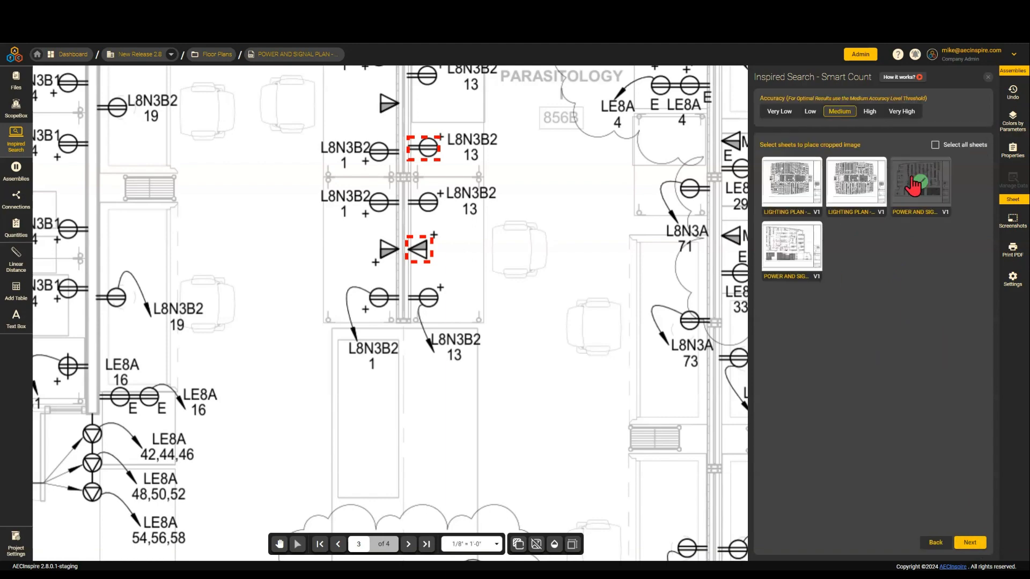
click(815, 256)
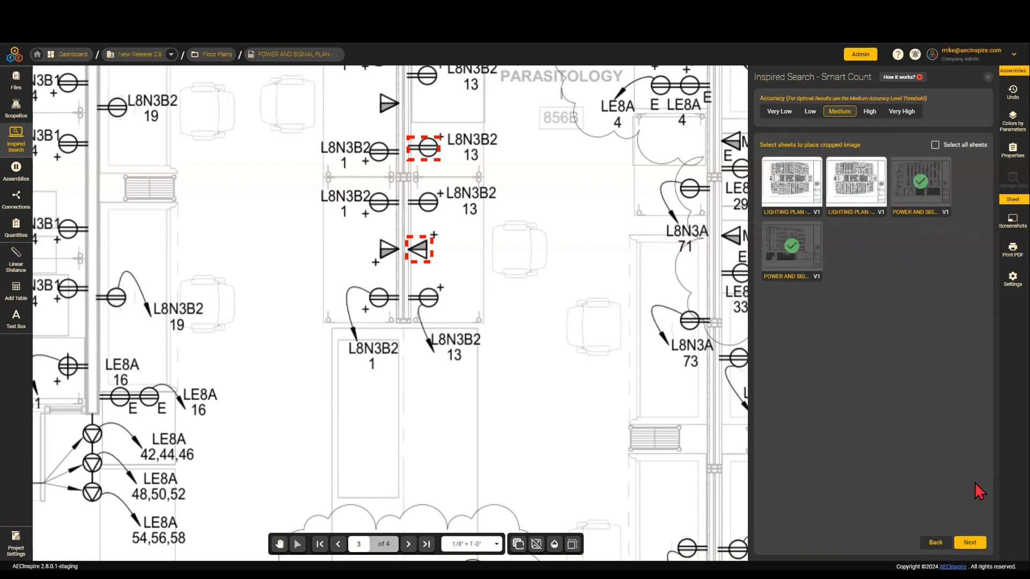
click(971, 542)
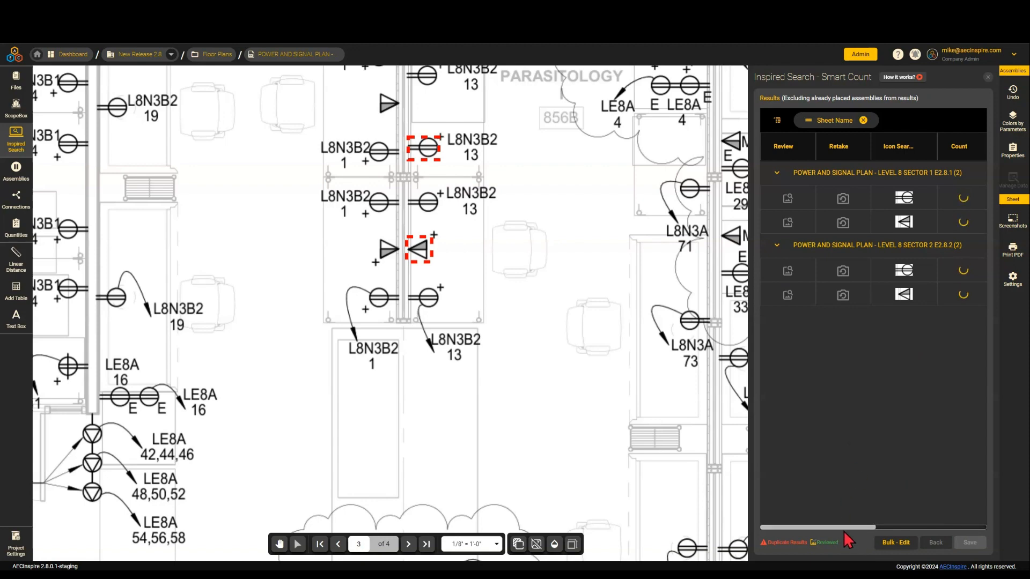
scroll(839, 539, right, 5)
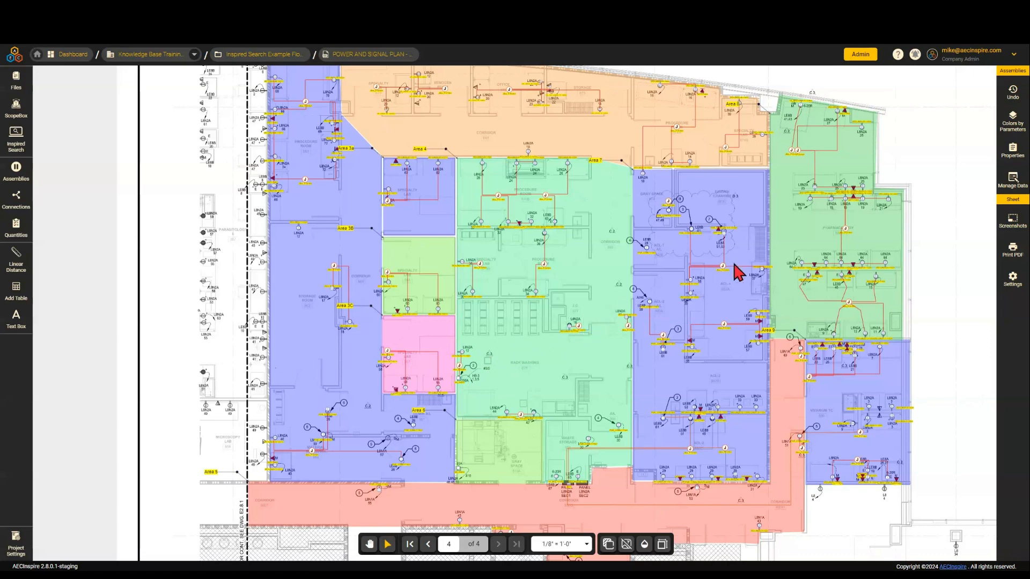
- Color the assemblies on the Knowledge Base Training power and signal plan by the Order Status parameter
click(1012, 122)
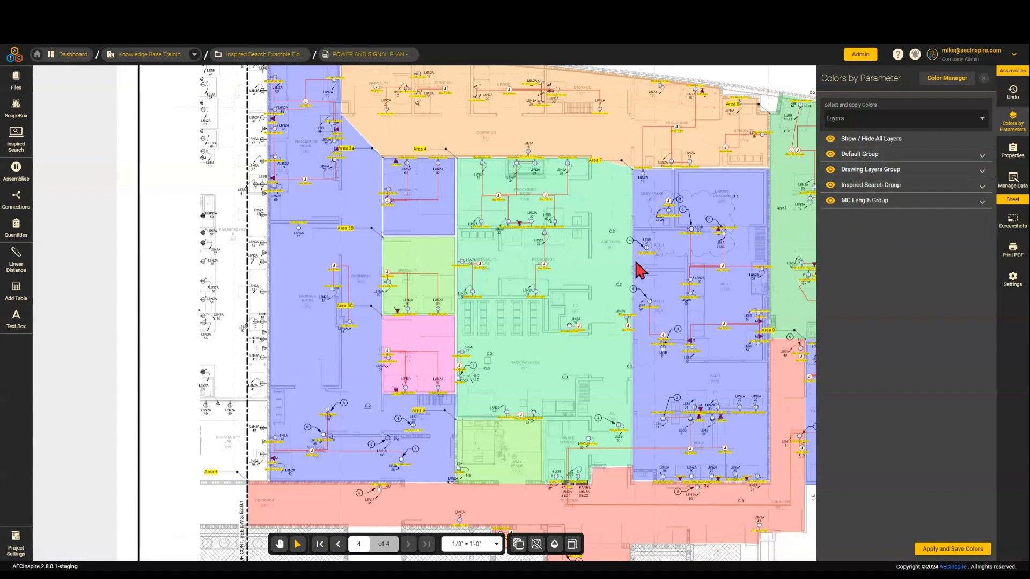
scroll(481, 236, up, 3)
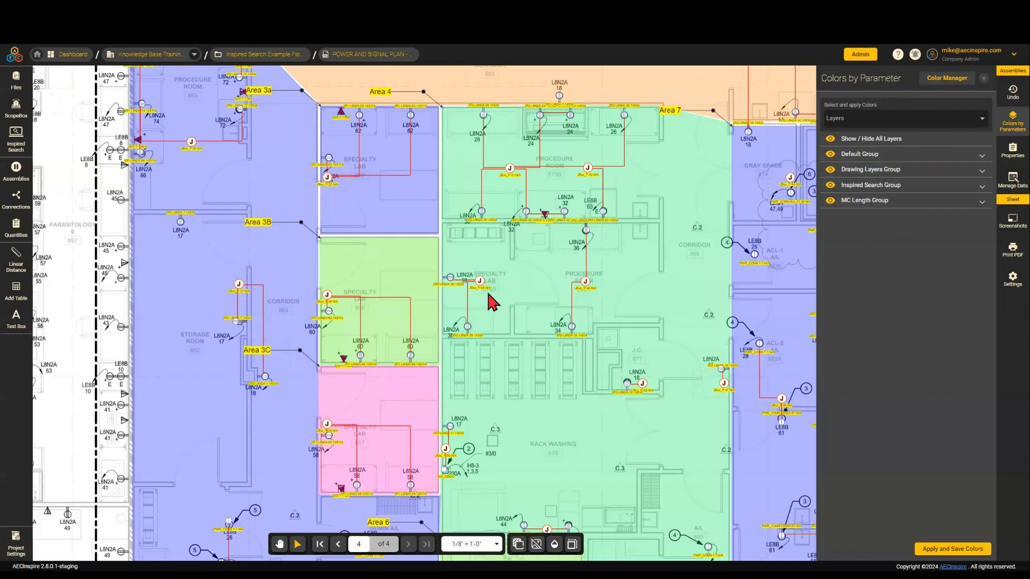
click(879, 121)
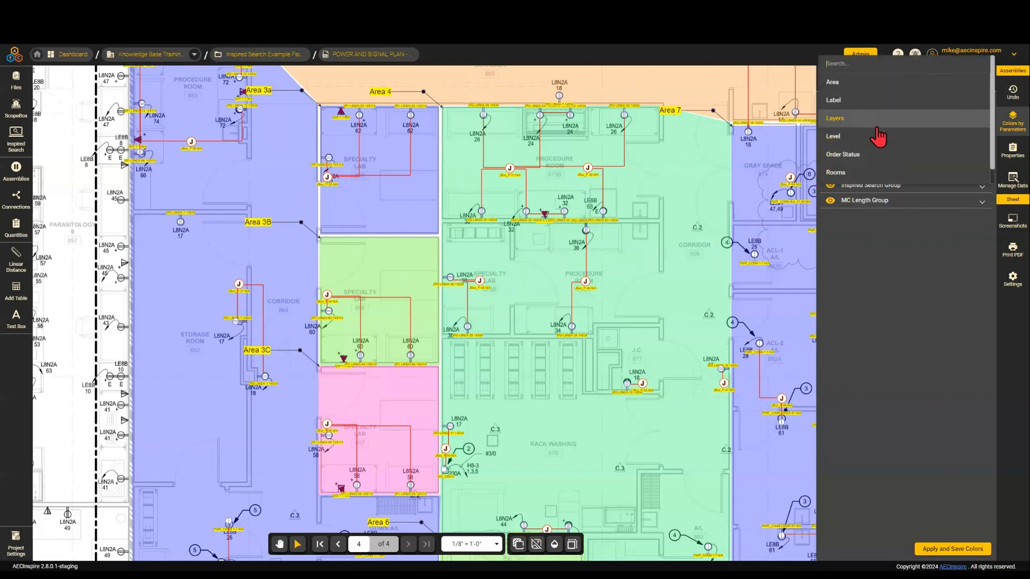
click(862, 156)
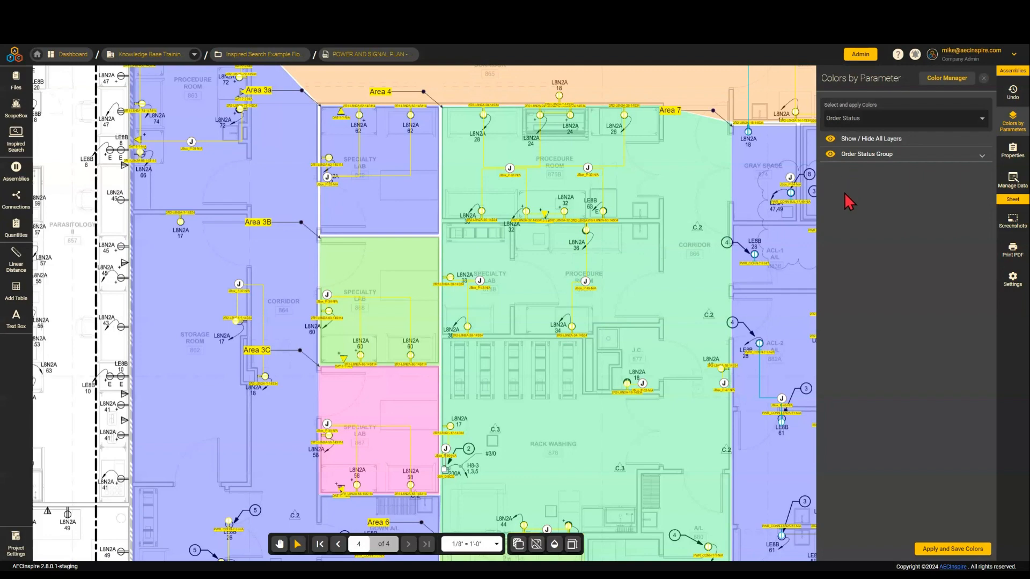
- Examine the Order Status group's color legend and compare it with the colored assemblies across the plan's areas
scroll(588, 259, down, 3)
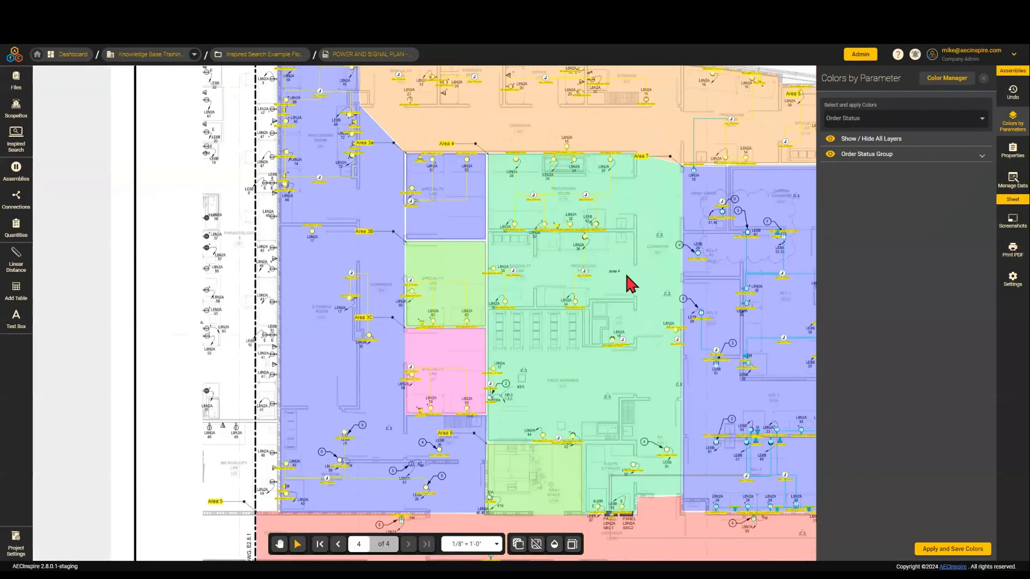
drag(632, 256, 475, 214)
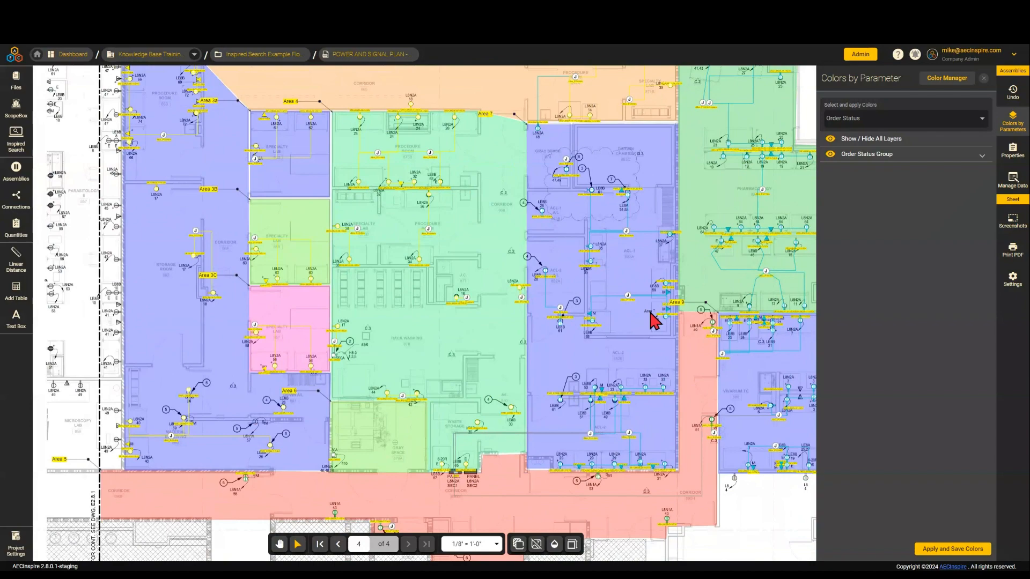
scroll(579, 305, up, 5)
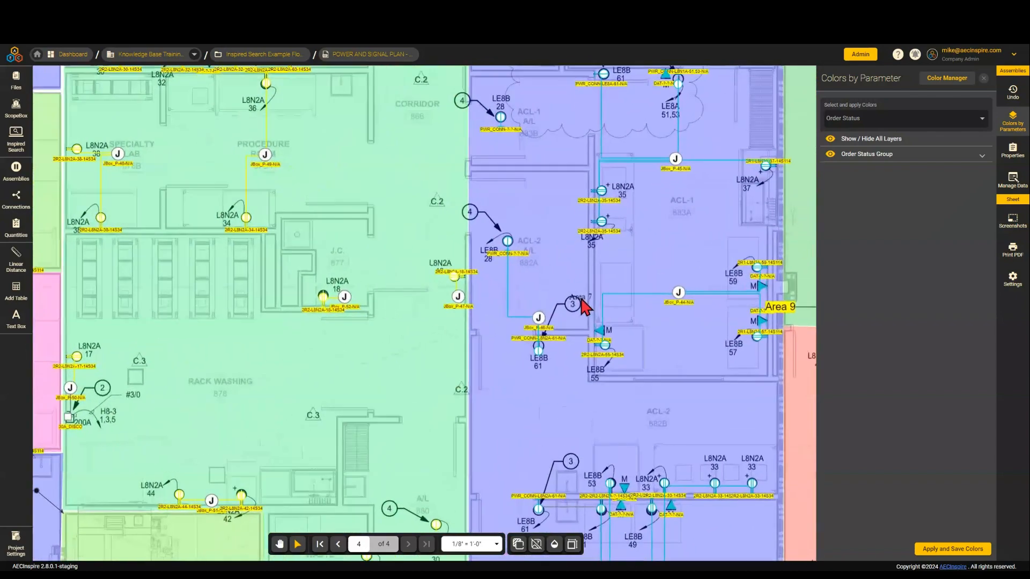
click(874, 157)
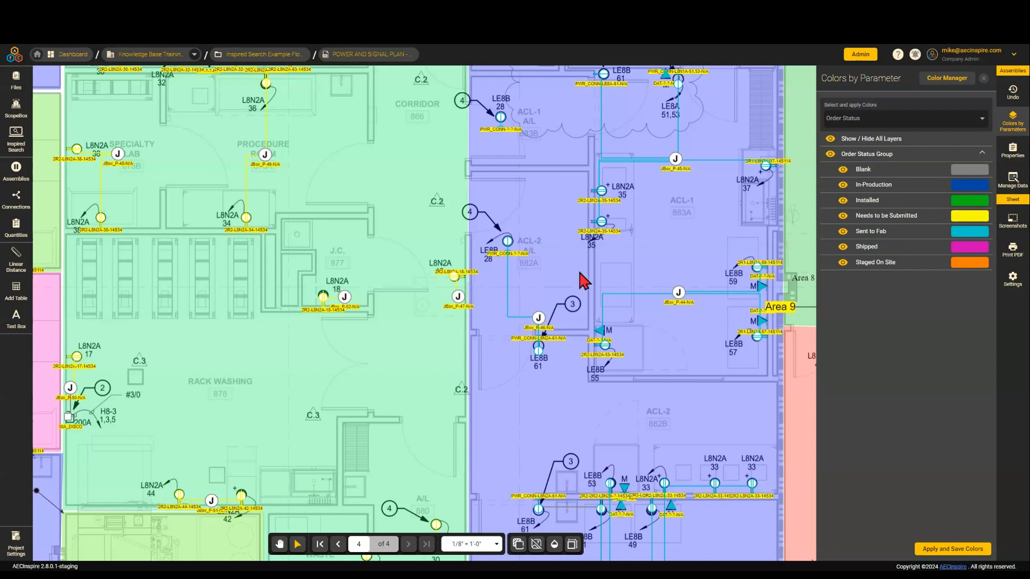
scroll(467, 237, down, 2)
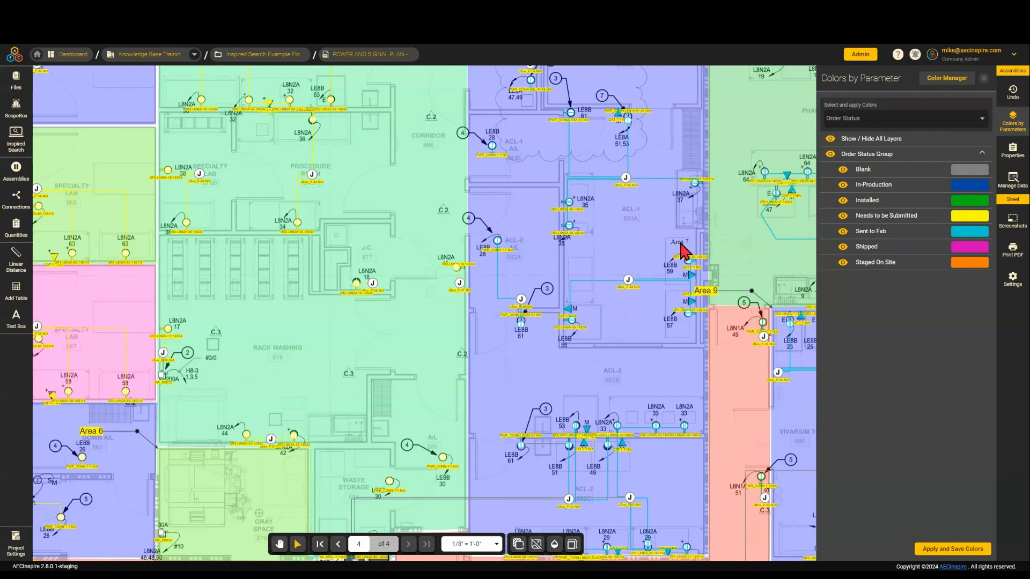
drag(676, 253, 469, 177)
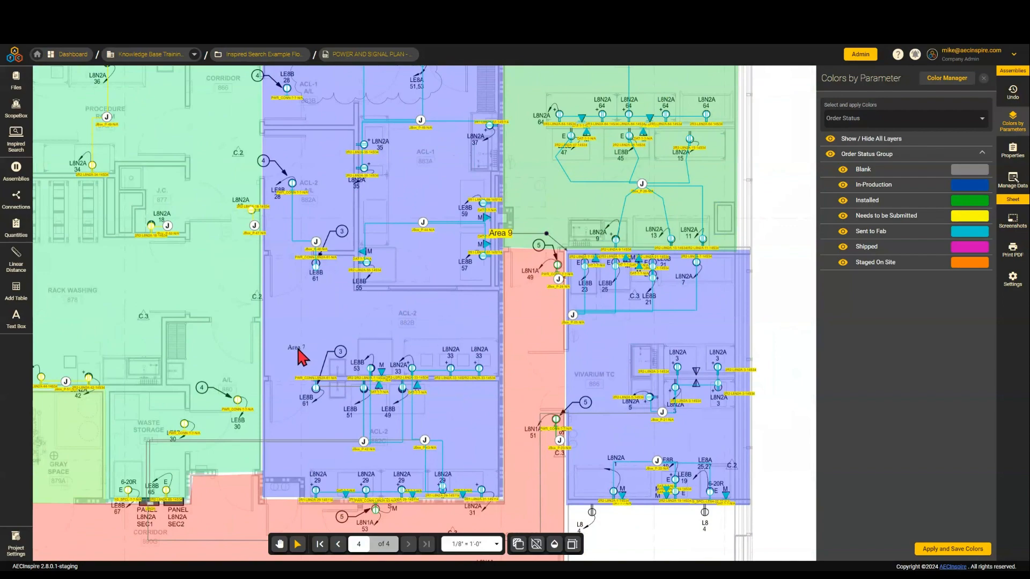
drag(298, 356, 557, 357)
drag(314, 281, 552, 292)
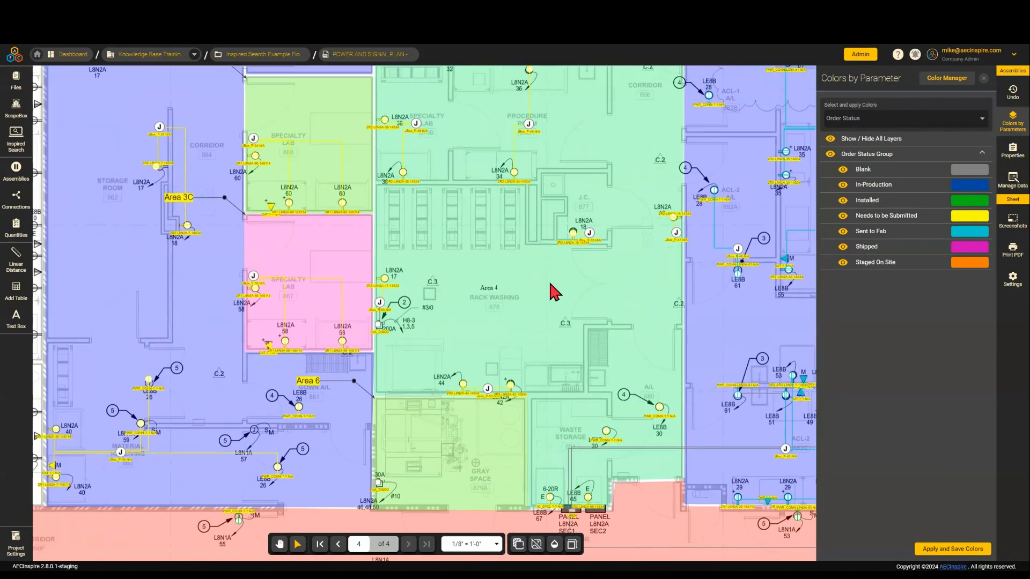
drag(494, 185, 411, 347)
drag(563, 115, 503, 277)
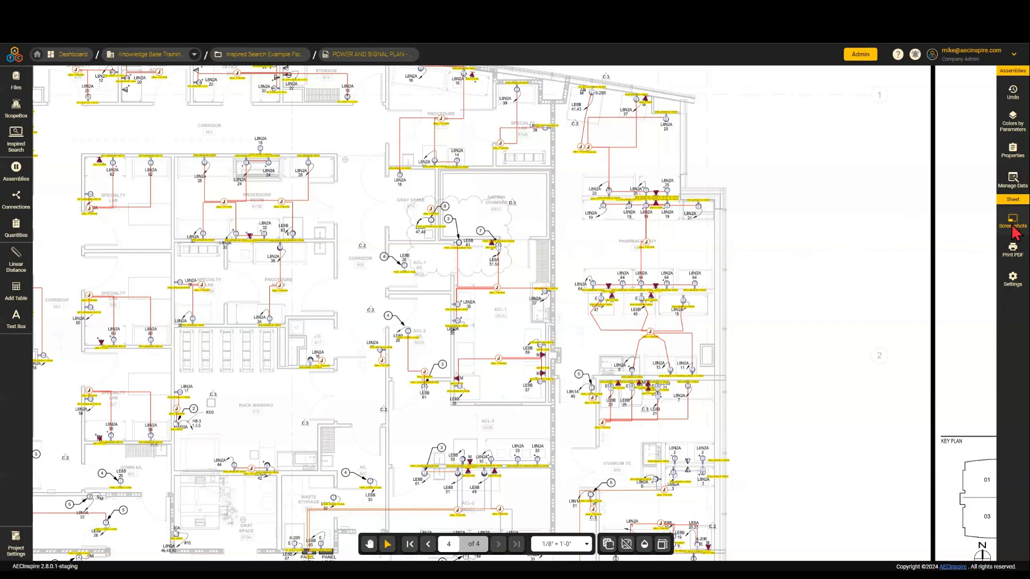
- Capture a screenshot of the revisions table in the title block of the Level 8 Sector 2 power and signal sheet
click(1013, 229)
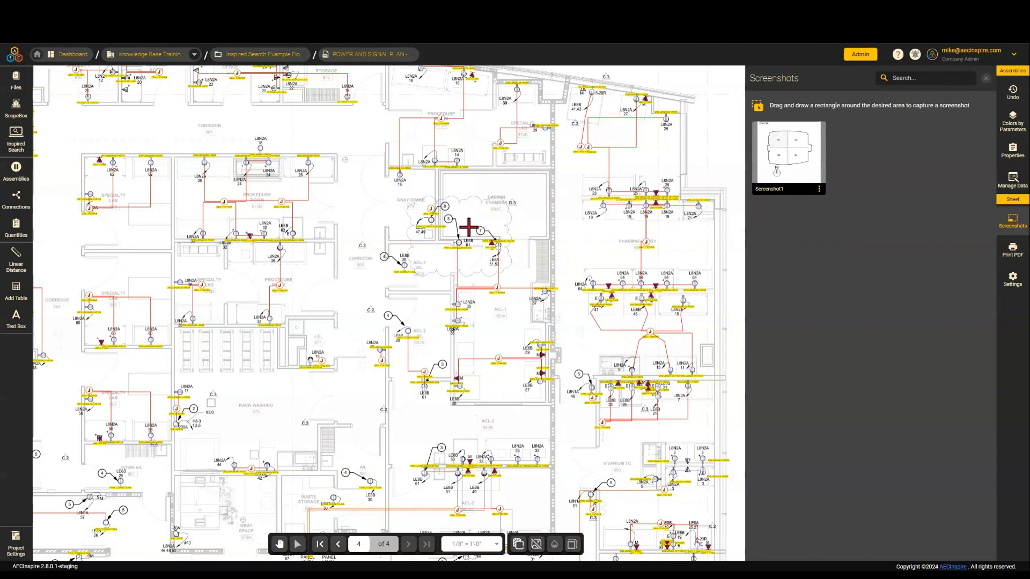
scroll(606, 339, right, 8)
scroll(607, 339, down, 5)
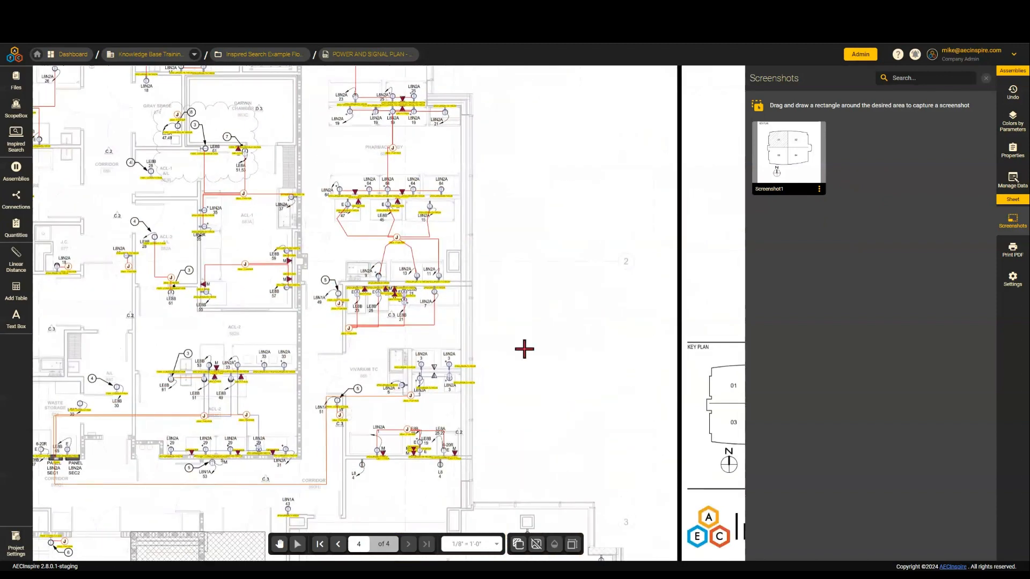
mouse_move(577, 437)
middle_down()
mouse_move(562, 401)
mouse_move(552, 304)
middle_up()
scroll(552, 303, up, 2)
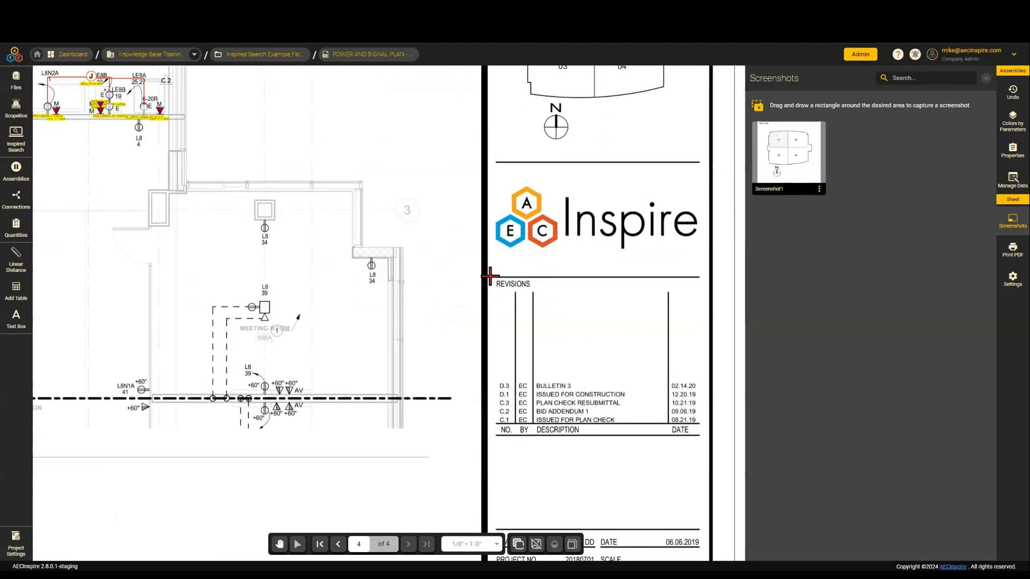
drag(490, 272, 695, 457)
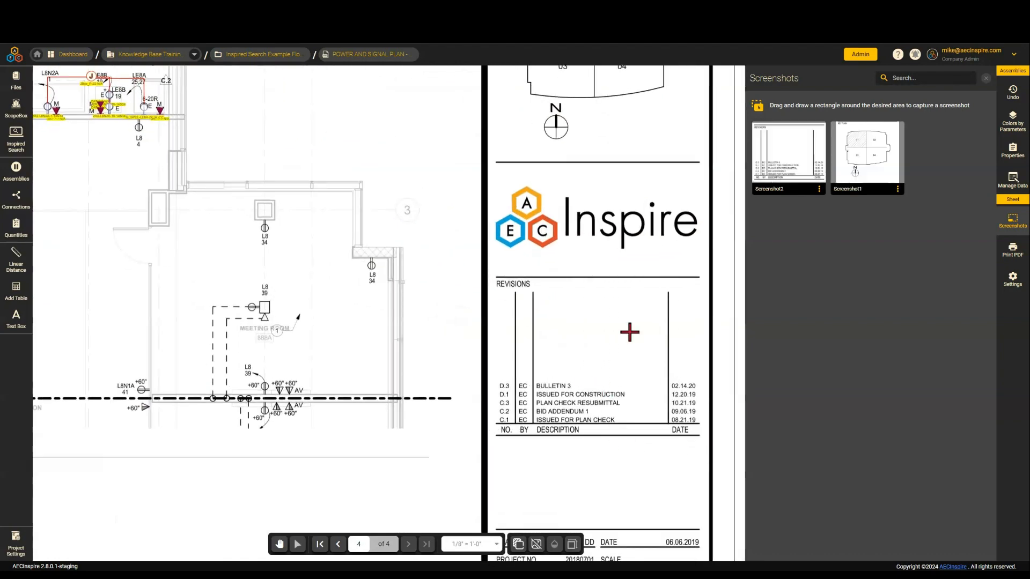
- Search the sheet's captured screenshots for 2 and clear the search text
click(786, 189)
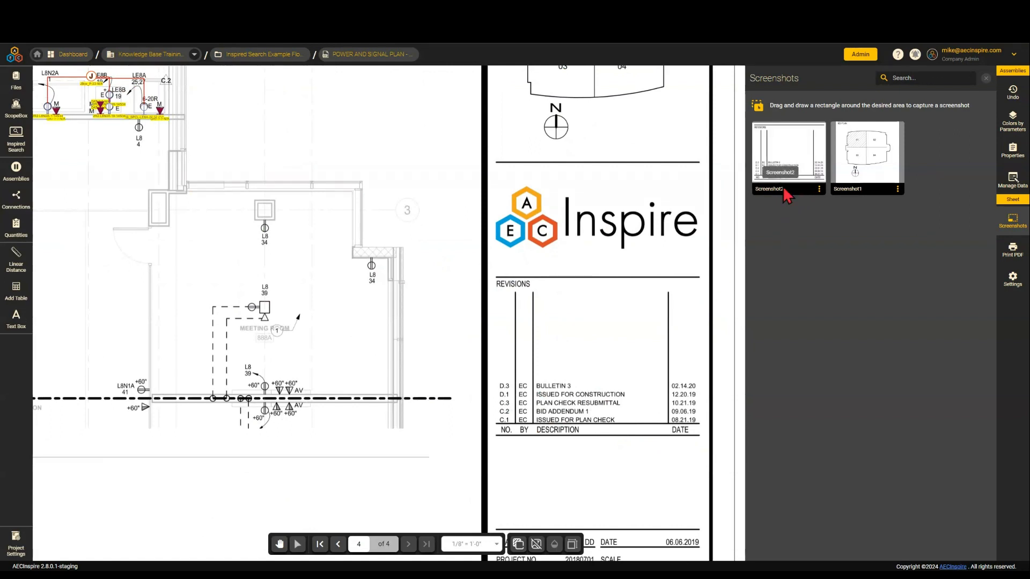
key(BackSpace)
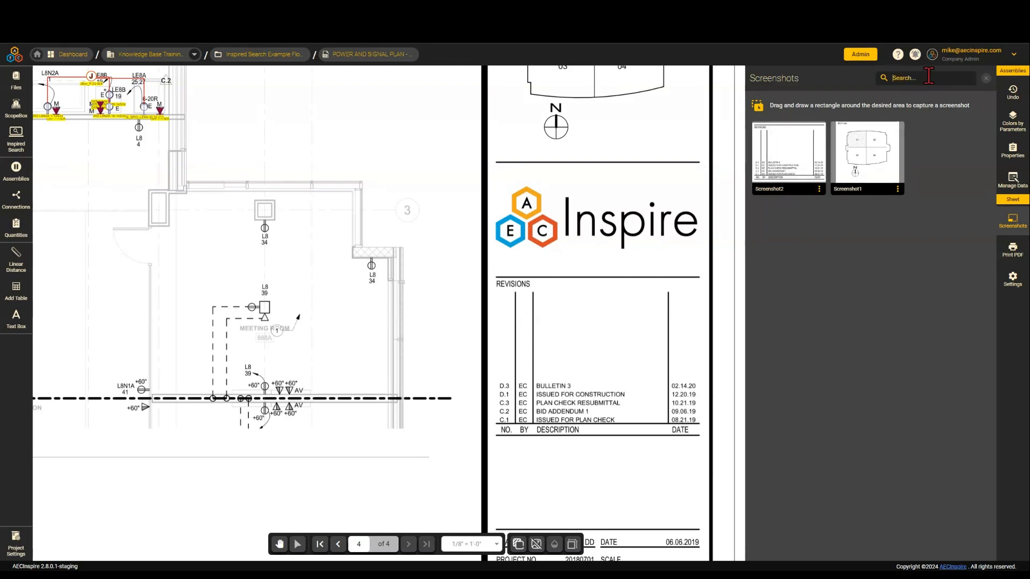
text(2)
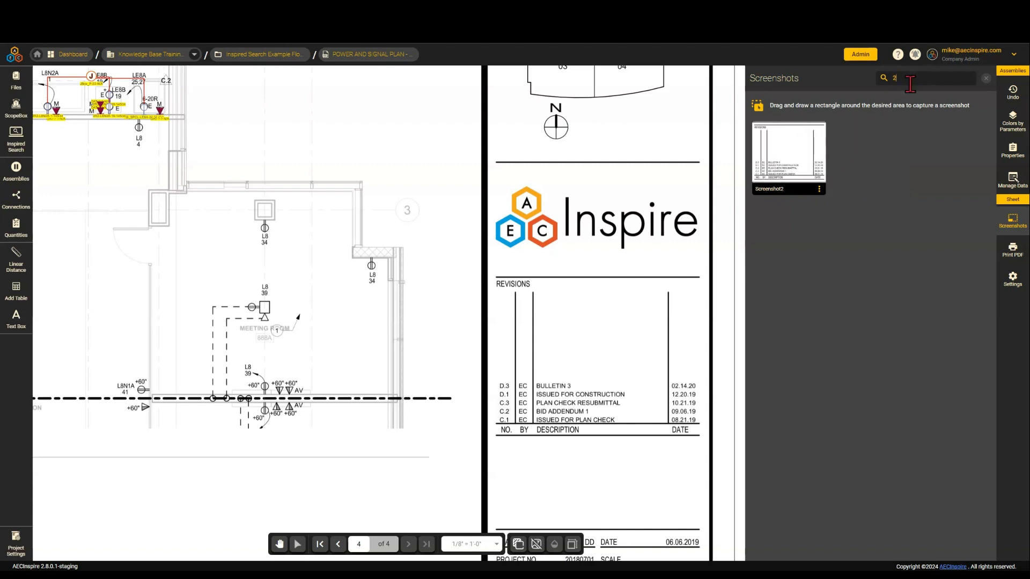
double_click(893, 79)
key(BackSpace)
- Open the captured revisions table screenshot beside the floor plan and examine its entries enlarged
scroll(359, 239, down, 3)
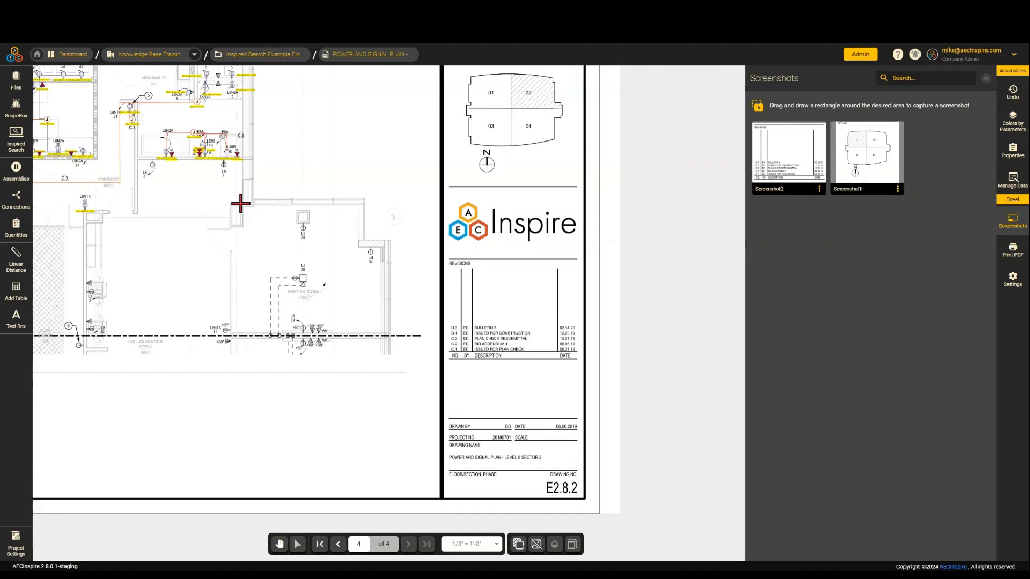
mouse_move(239, 202)
middle_down()
mouse_move(462, 279)
mouse_move(654, 306)
middle_up()
middle_drag(401, 187, 549, 248)
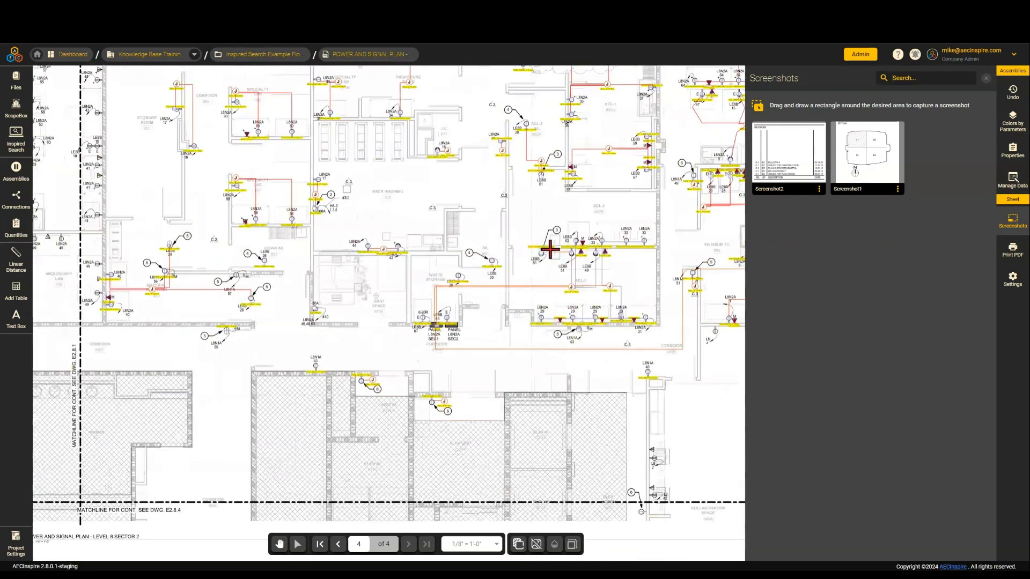
click(789, 159)
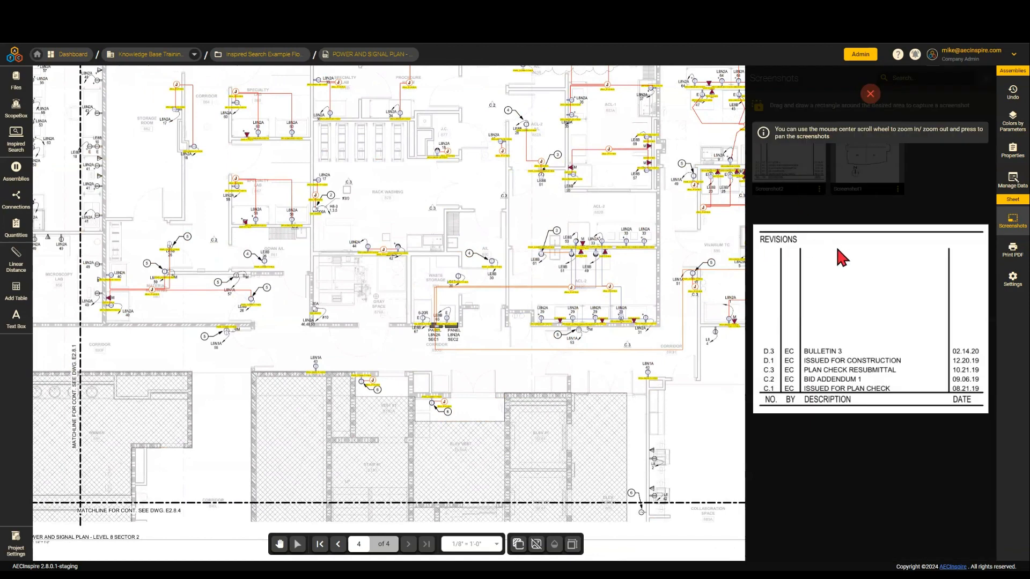
scroll(864, 333, up, 4)
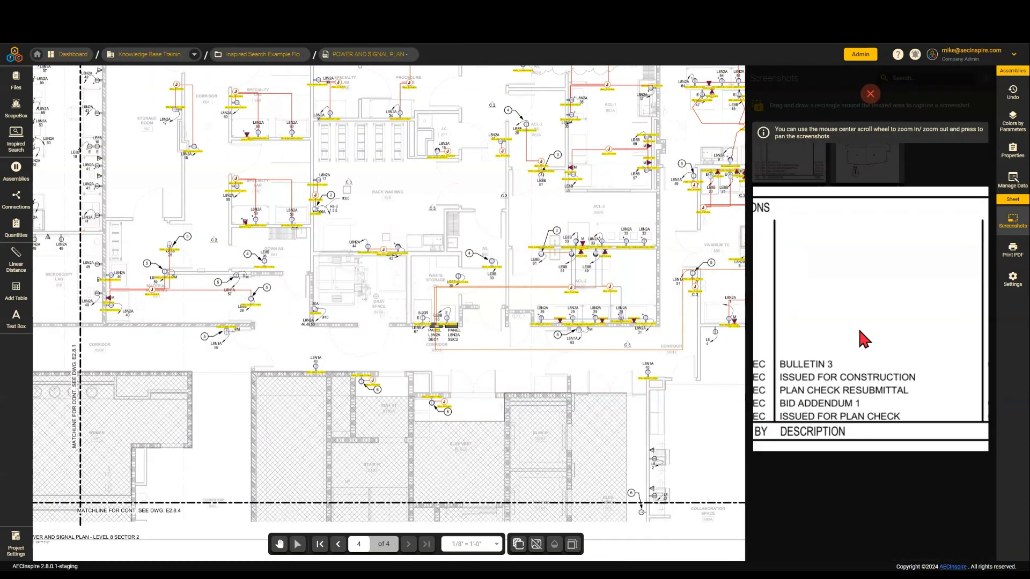
middle_drag(820, 318, 906, 320)
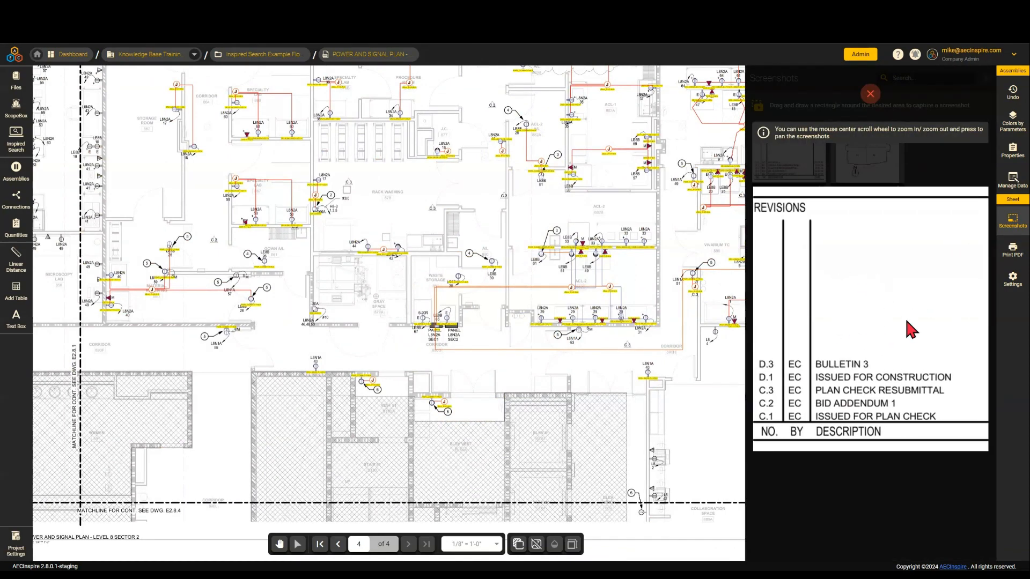
scroll(857, 325, up, 1)
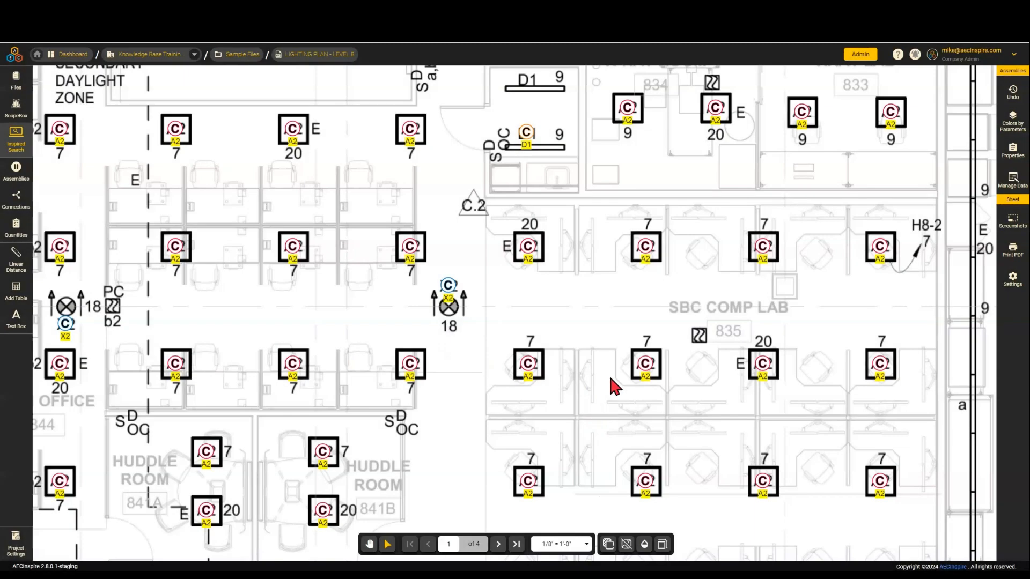
- Set the transparency of the assemblies on the Level 8 lighting plan to 45% and save the sheet data
click(644, 545)
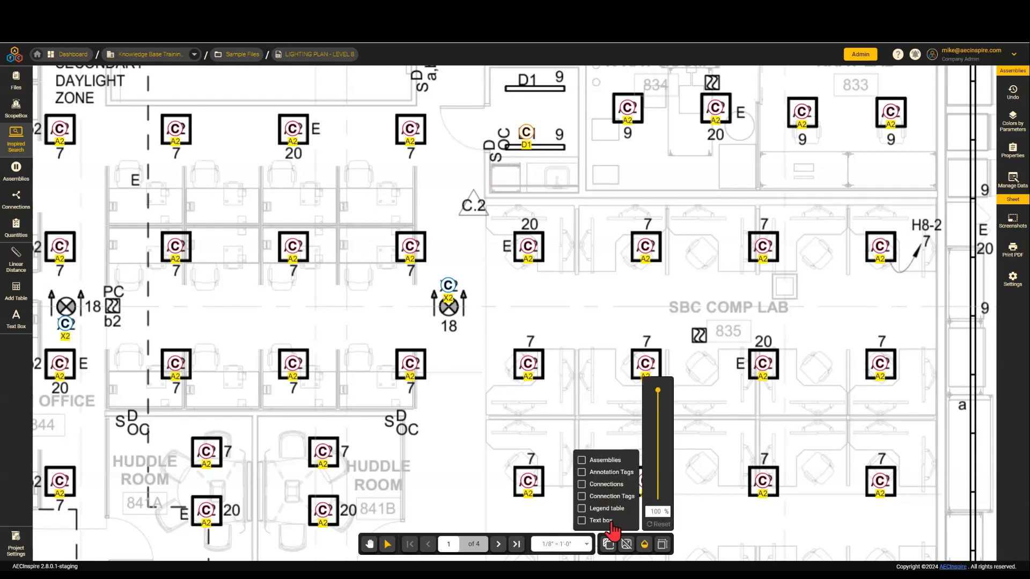
click(604, 462)
drag(658, 391, 657, 452)
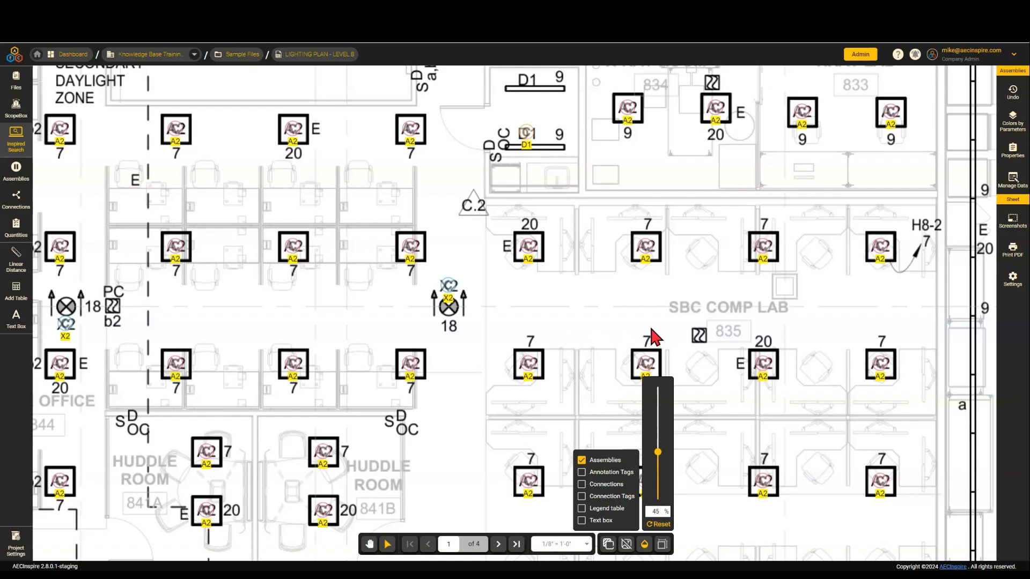
double_click(656, 509)
key(Return)
click(646, 544)
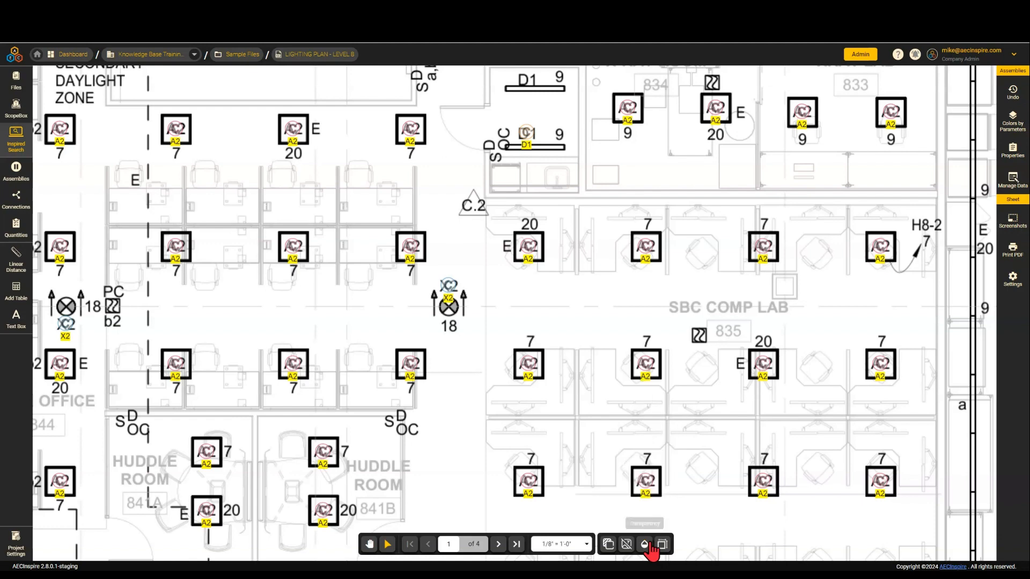
right_click(683, 410)
click(698, 429)
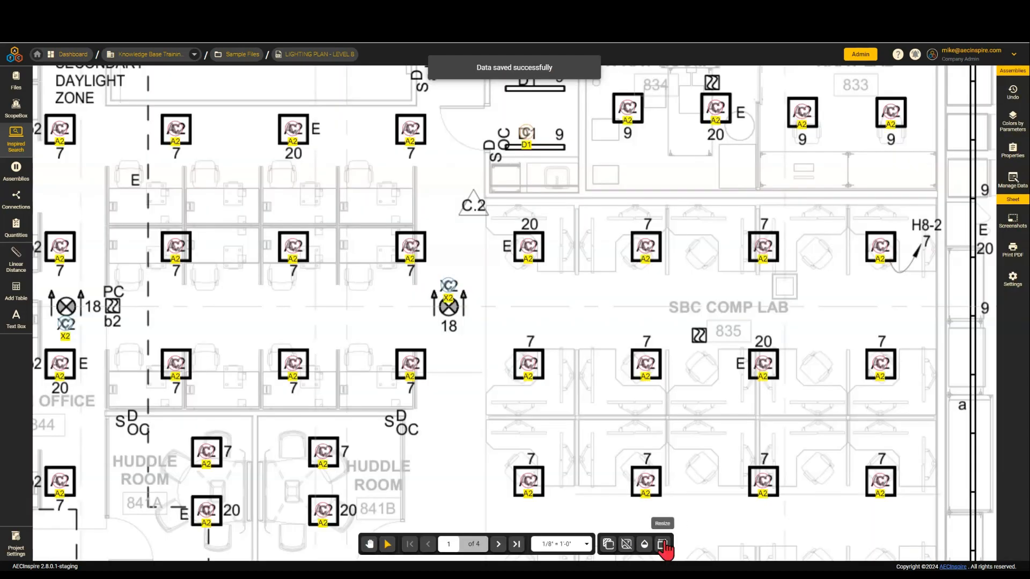
- Resize the assemblies on the Level 8 lighting plan to 10%
click(662, 544)
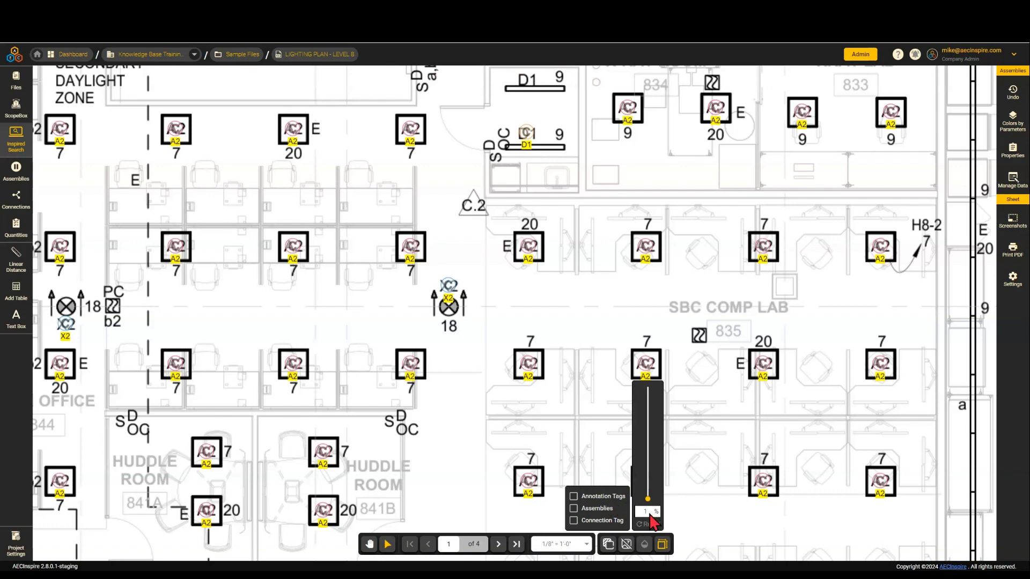
click(607, 507)
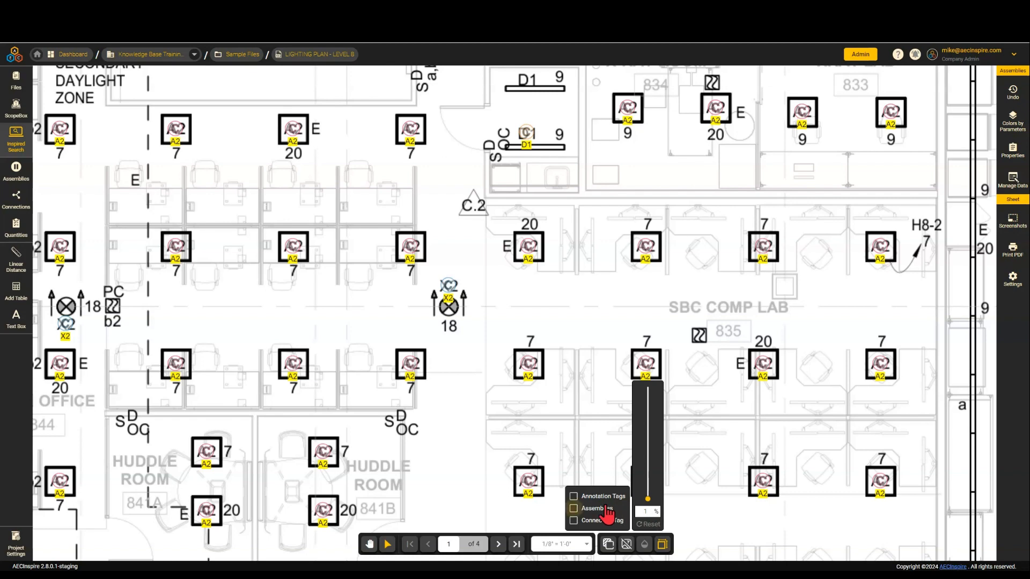
drag(651, 511, 634, 508)
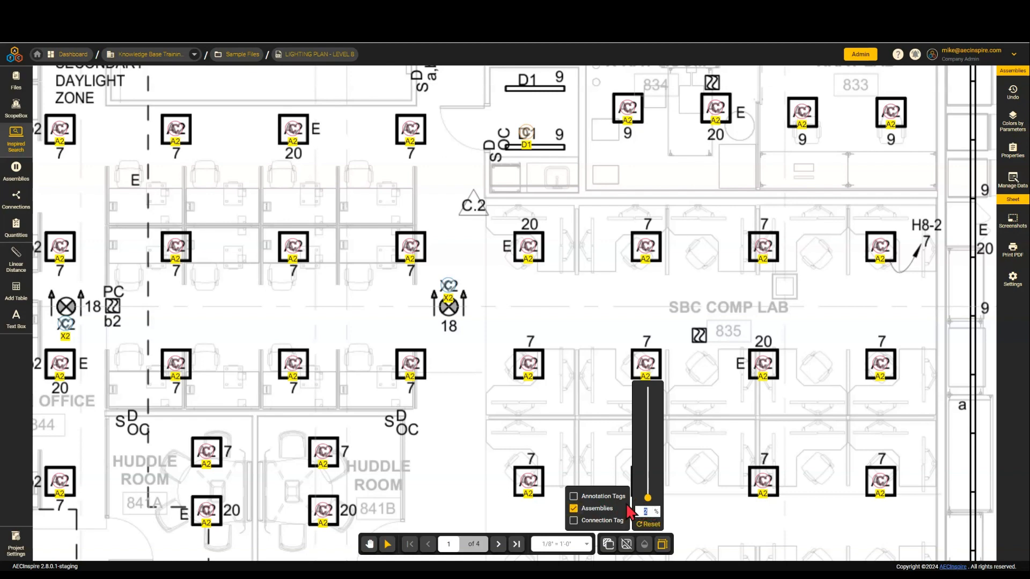
text(10)
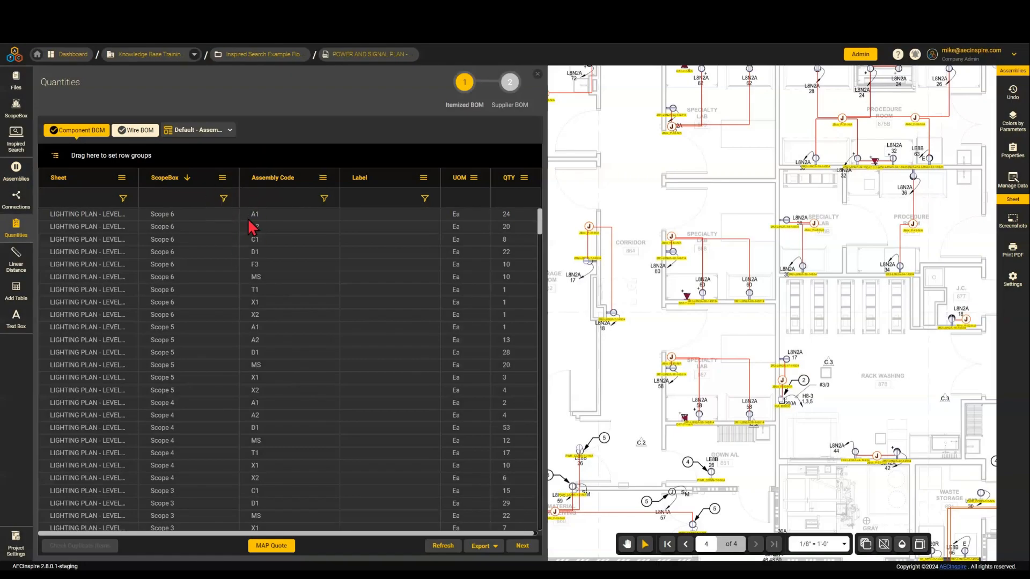
- Filter the Component BOM by ScopeBox to only Area 1, Area 2 and Area 3B
click(222, 178)
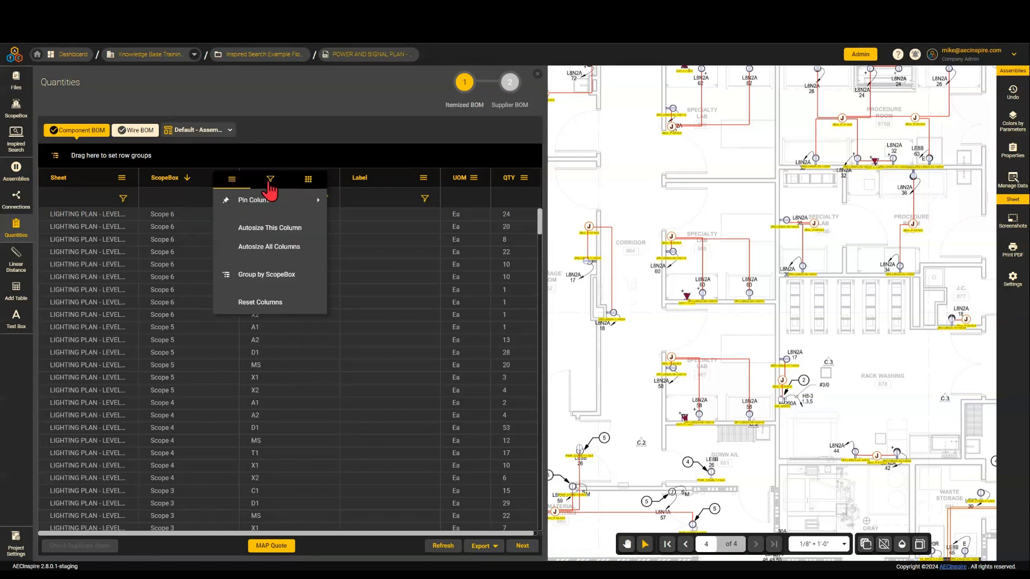
click(251, 157)
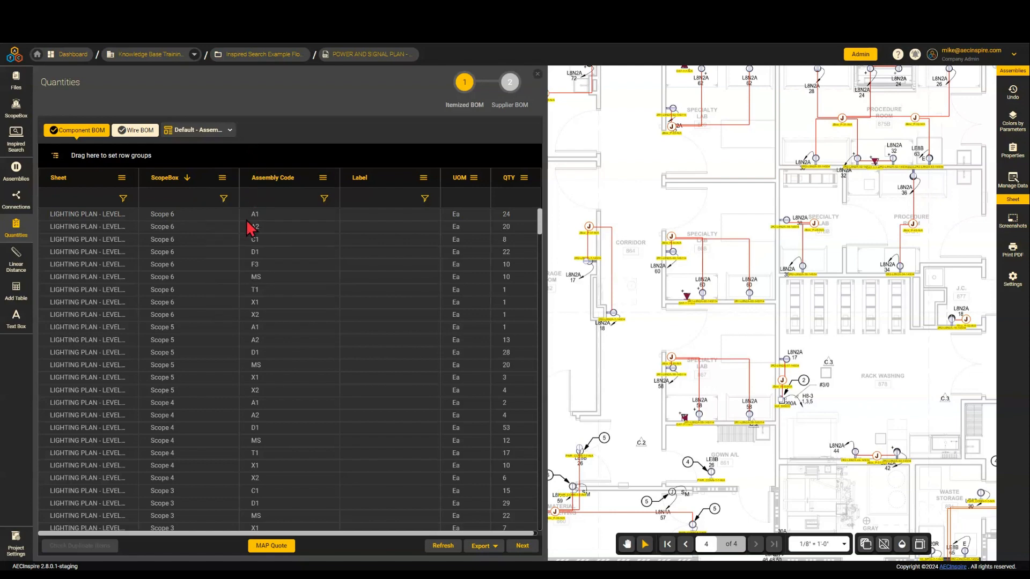
click(224, 198)
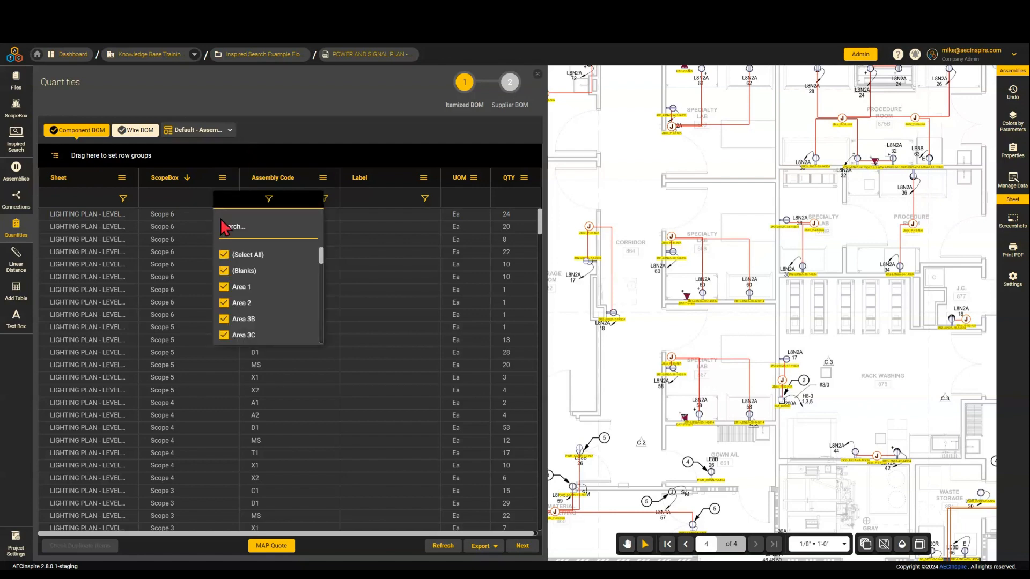
click(224, 255)
click(224, 286)
click(223, 303)
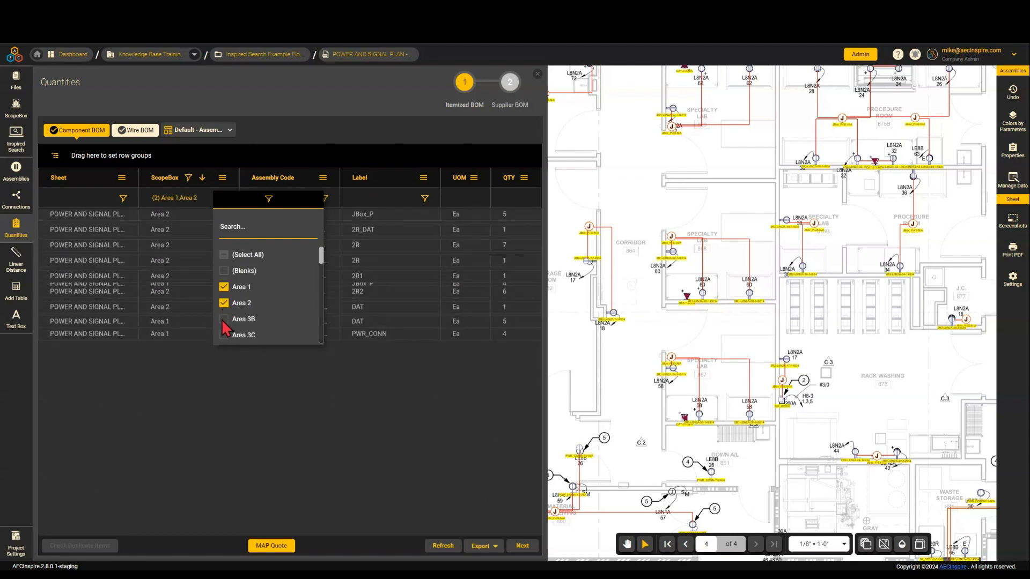
click(224, 318)
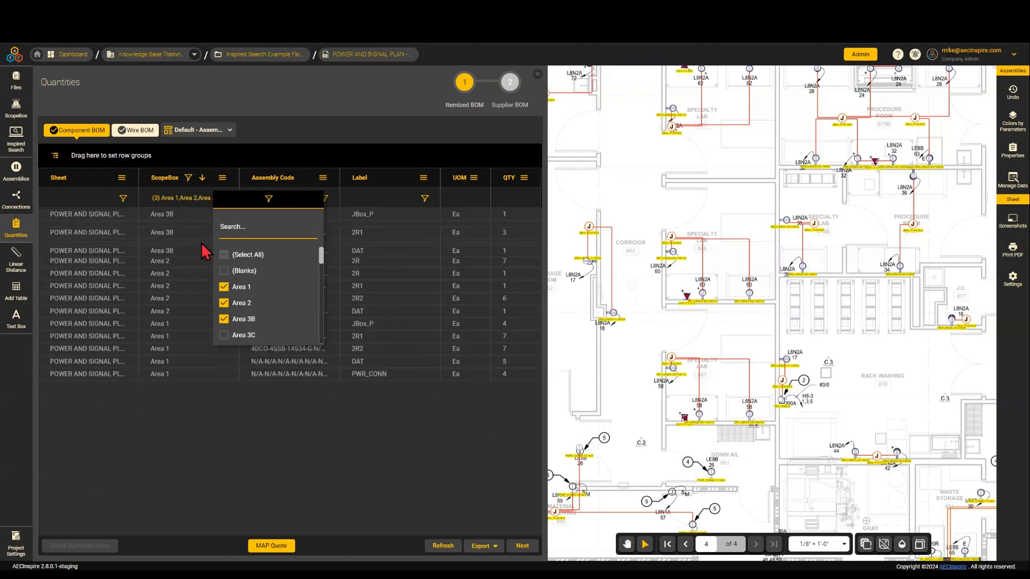
click(264, 164)
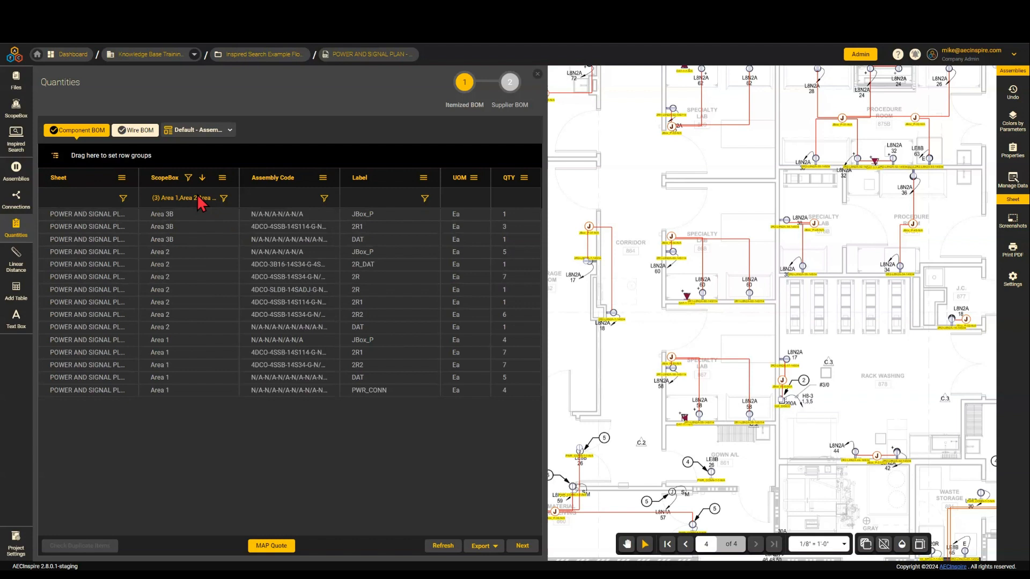
click(207, 131)
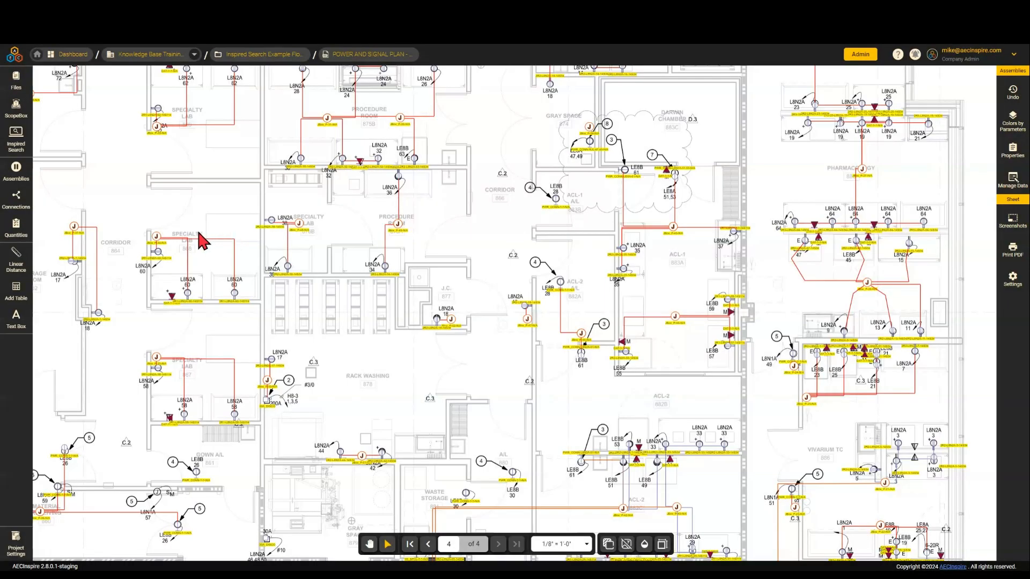
- Open the connection settings for the power and signal plan and look through the available connection types
click(16, 198)
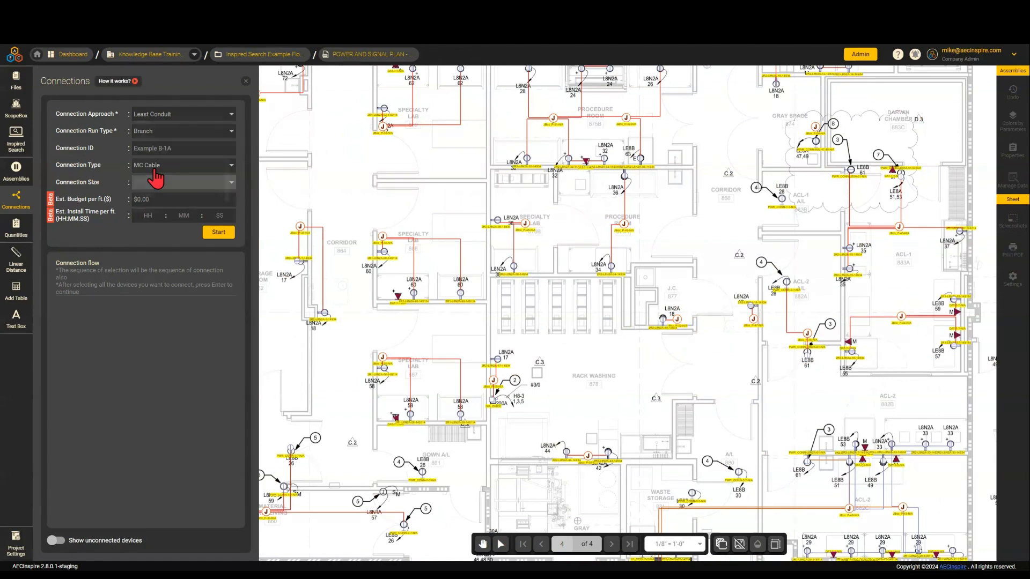
click(154, 170)
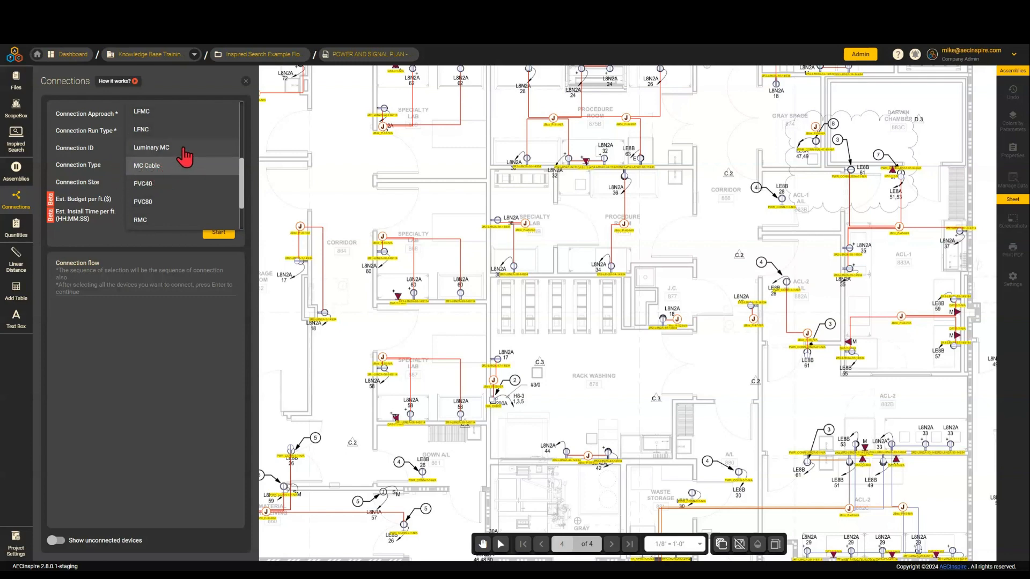
scroll(184, 158, up, 3)
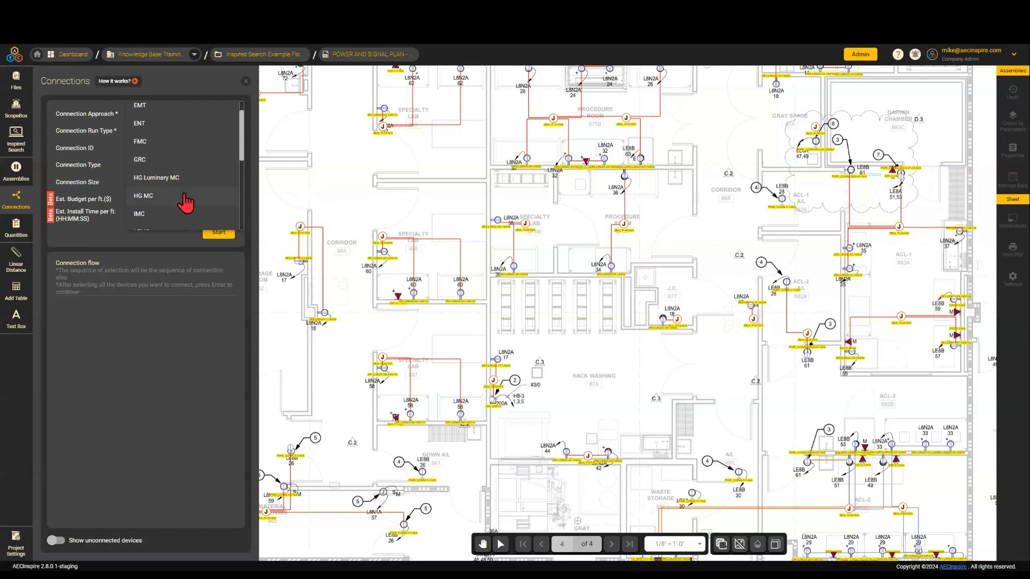
scroll(184, 175, down, 3)
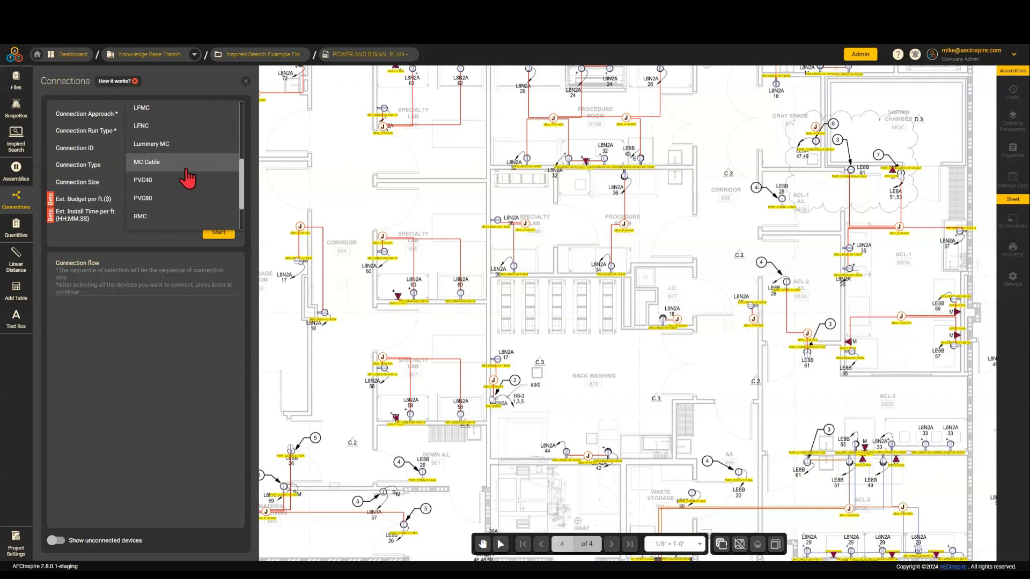
scroll(187, 178, down, 1)
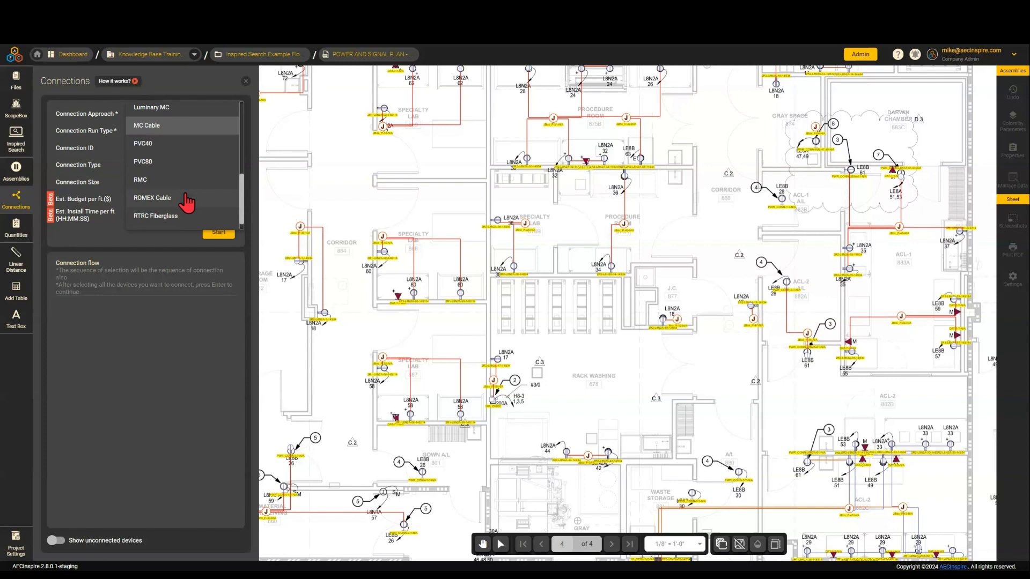